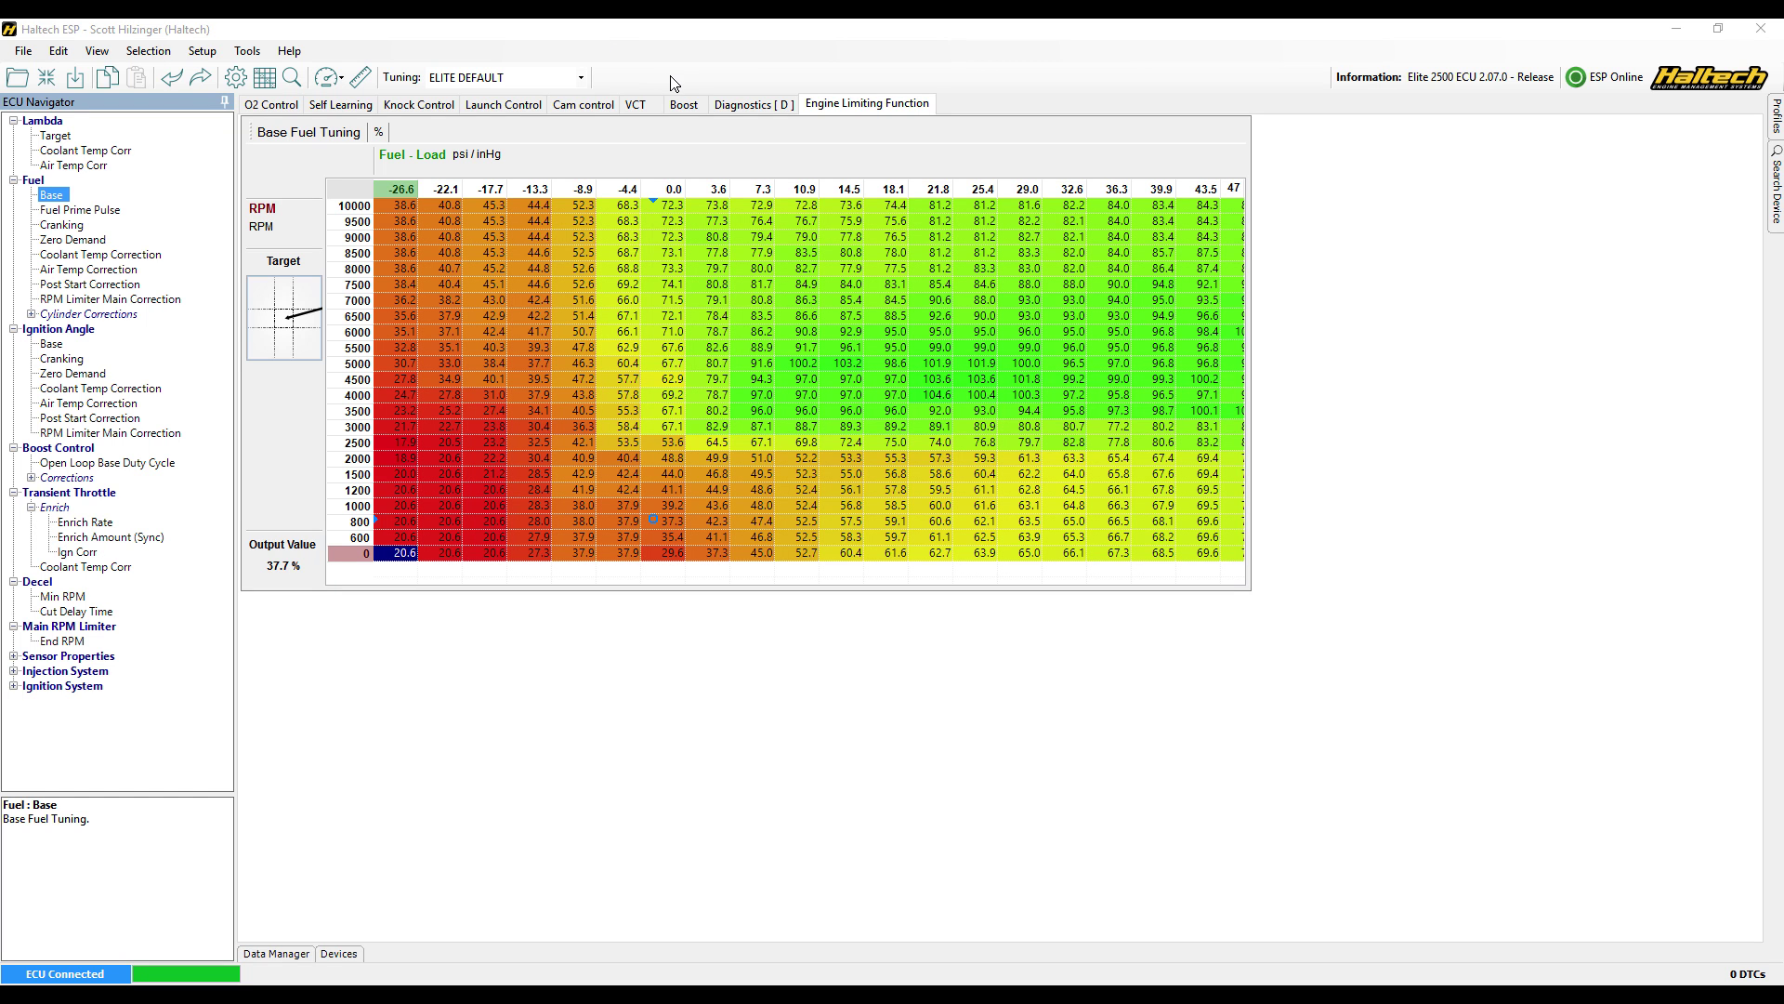
Create a new tuning page named 'Engine Start'.
{"action": "right_click", "coordinate": [869, 106]}
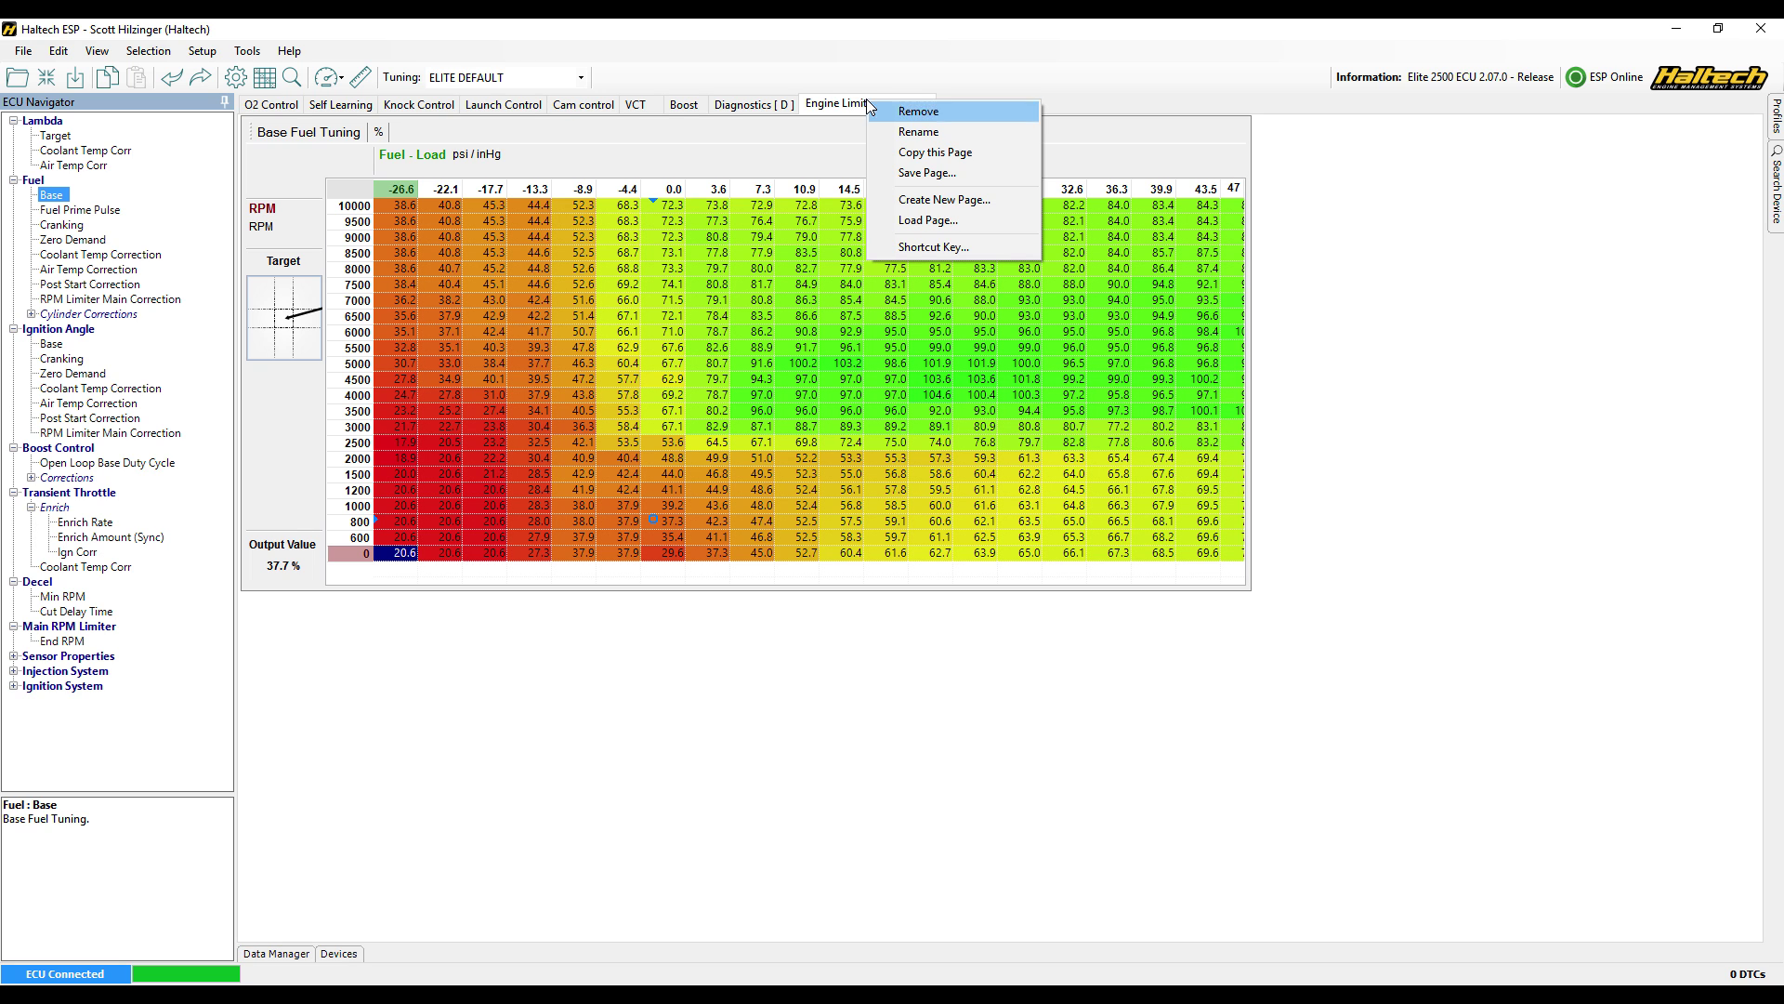
{"action": "left_click", "coordinate": [927, 201]}
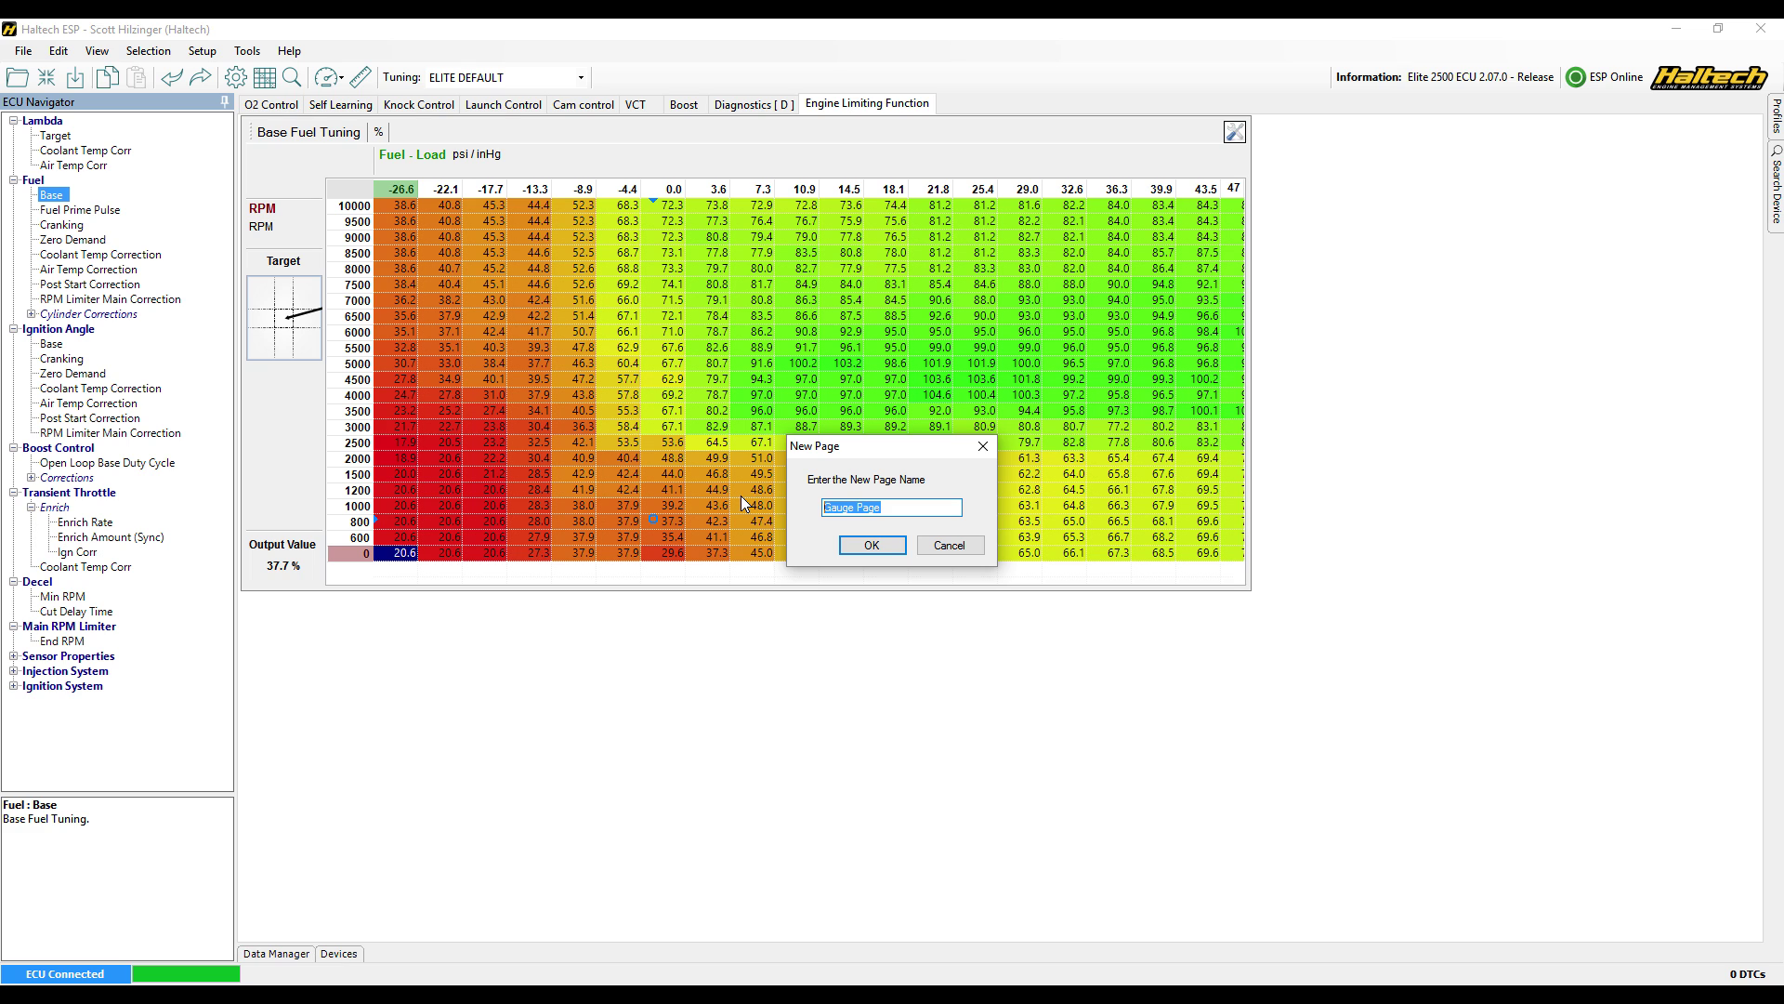
{"action": "key", "text": "BackSpace"}
{"action": "type", "text": "Engine Start"}
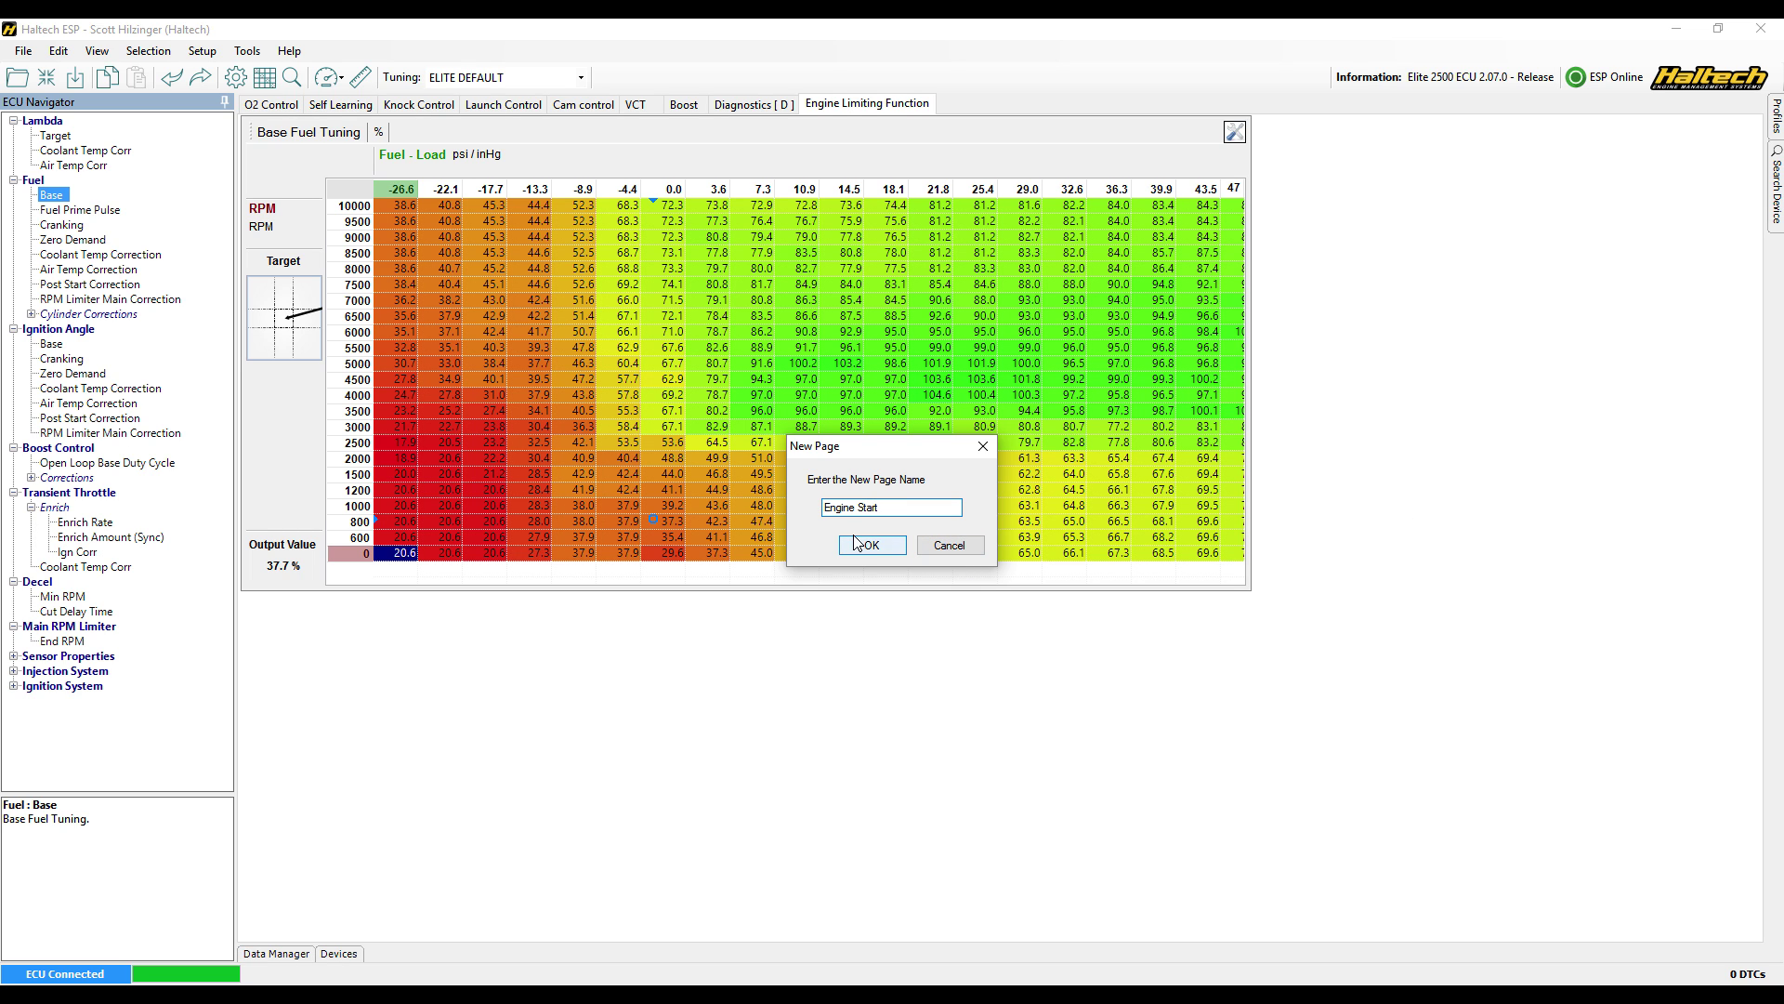
{"action": "left_click", "coordinate": [875, 545]}
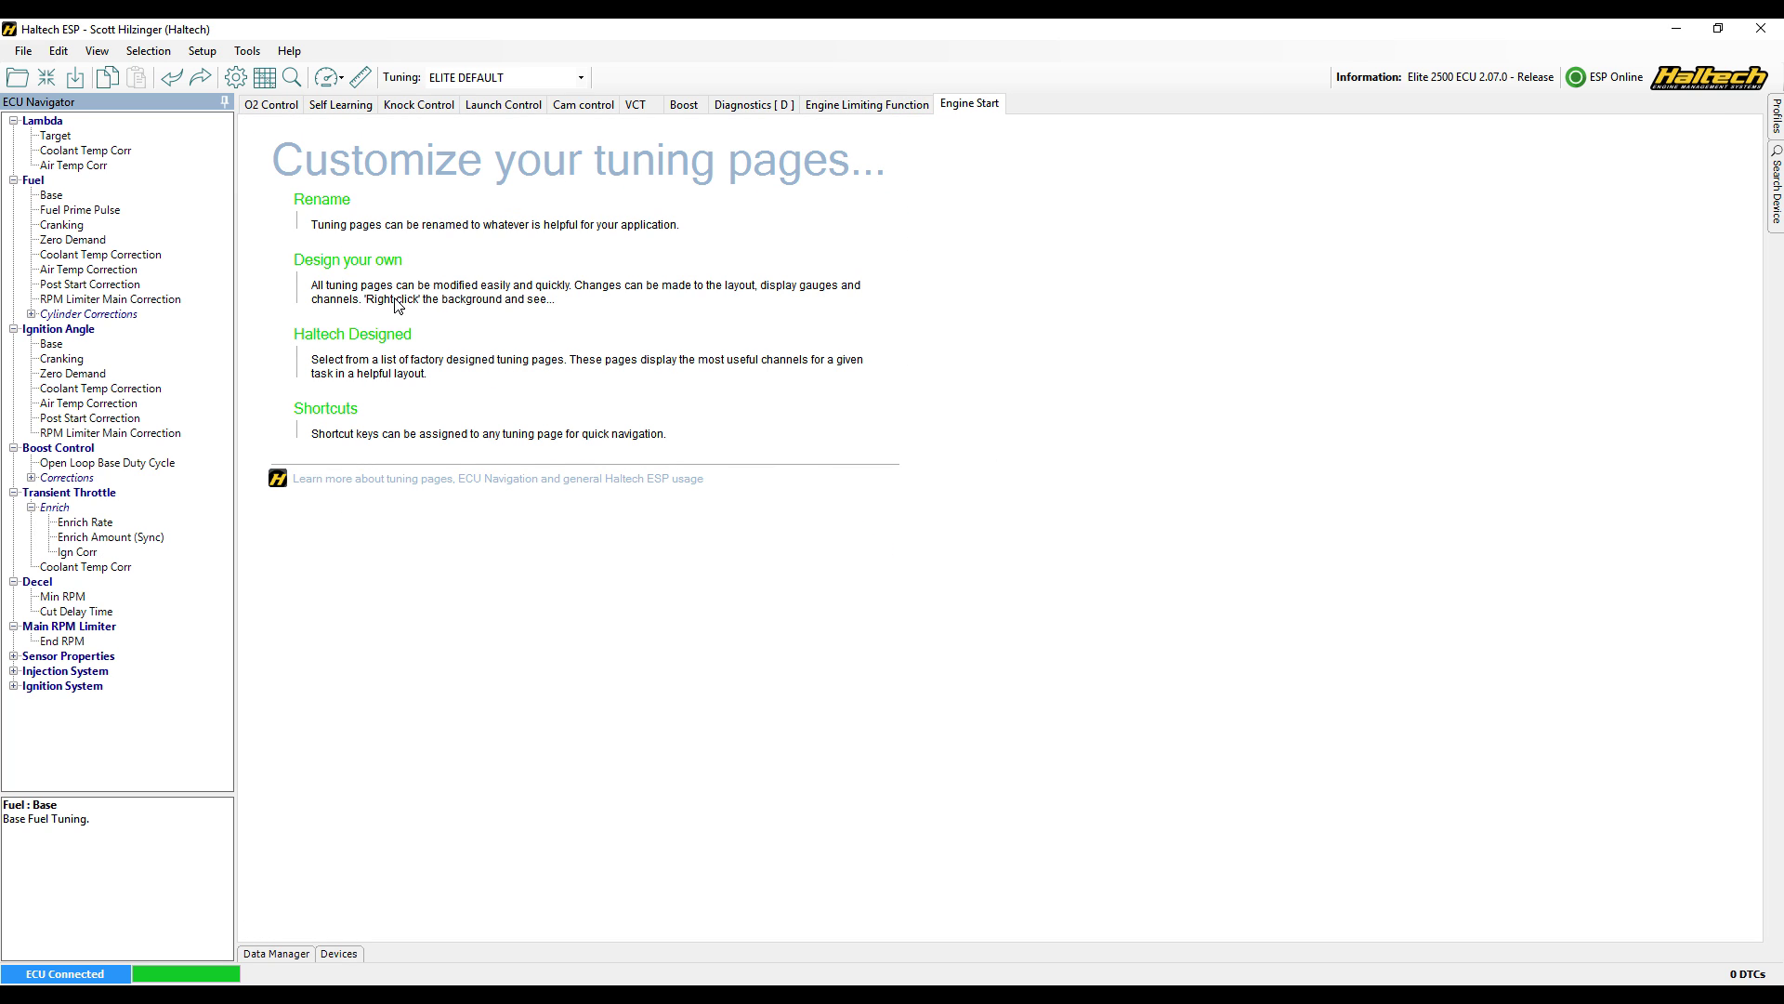
Add three Channels list displays side by side, enlarging each panel.
{"action": "right_click", "coordinate": [289, 218]}
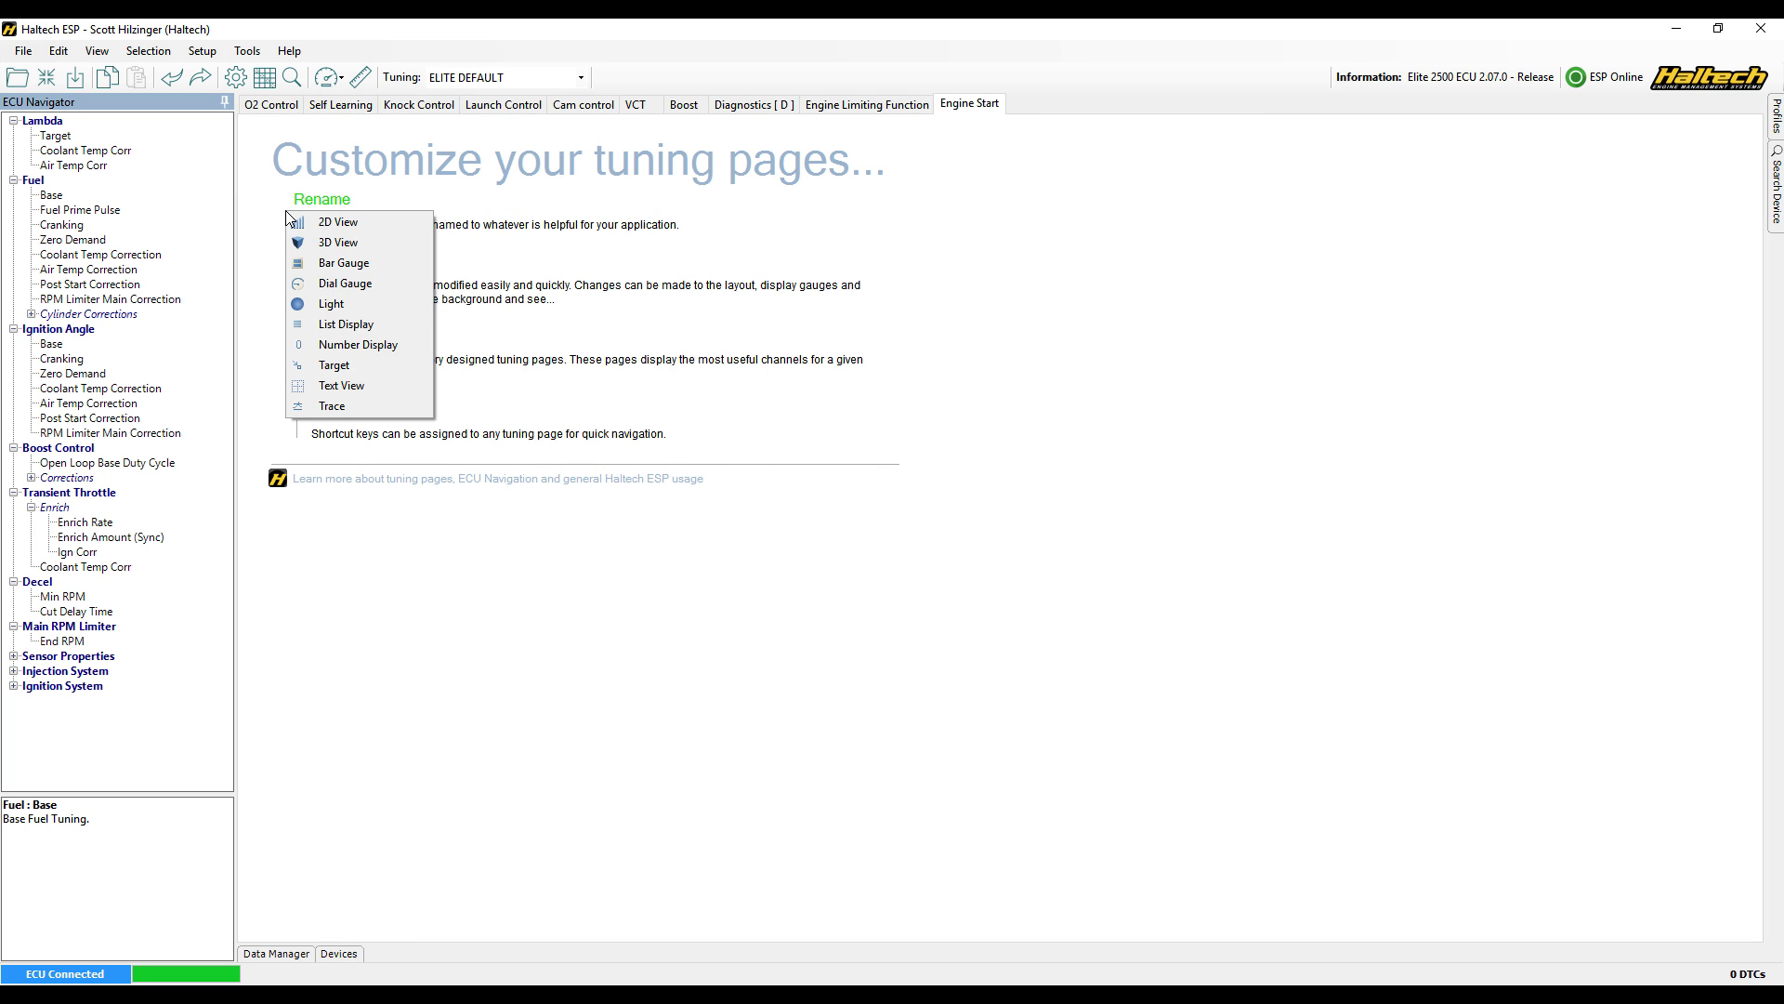
{"action": "left_click", "coordinate": [359, 335]}
{"action": "left_click_drag", "start_coordinate": [433, 219], "coordinate": [552, 258]}
{"action": "right_click", "coordinate": [521, 155]}
{"action": "left_click", "coordinate": [583, 260]}
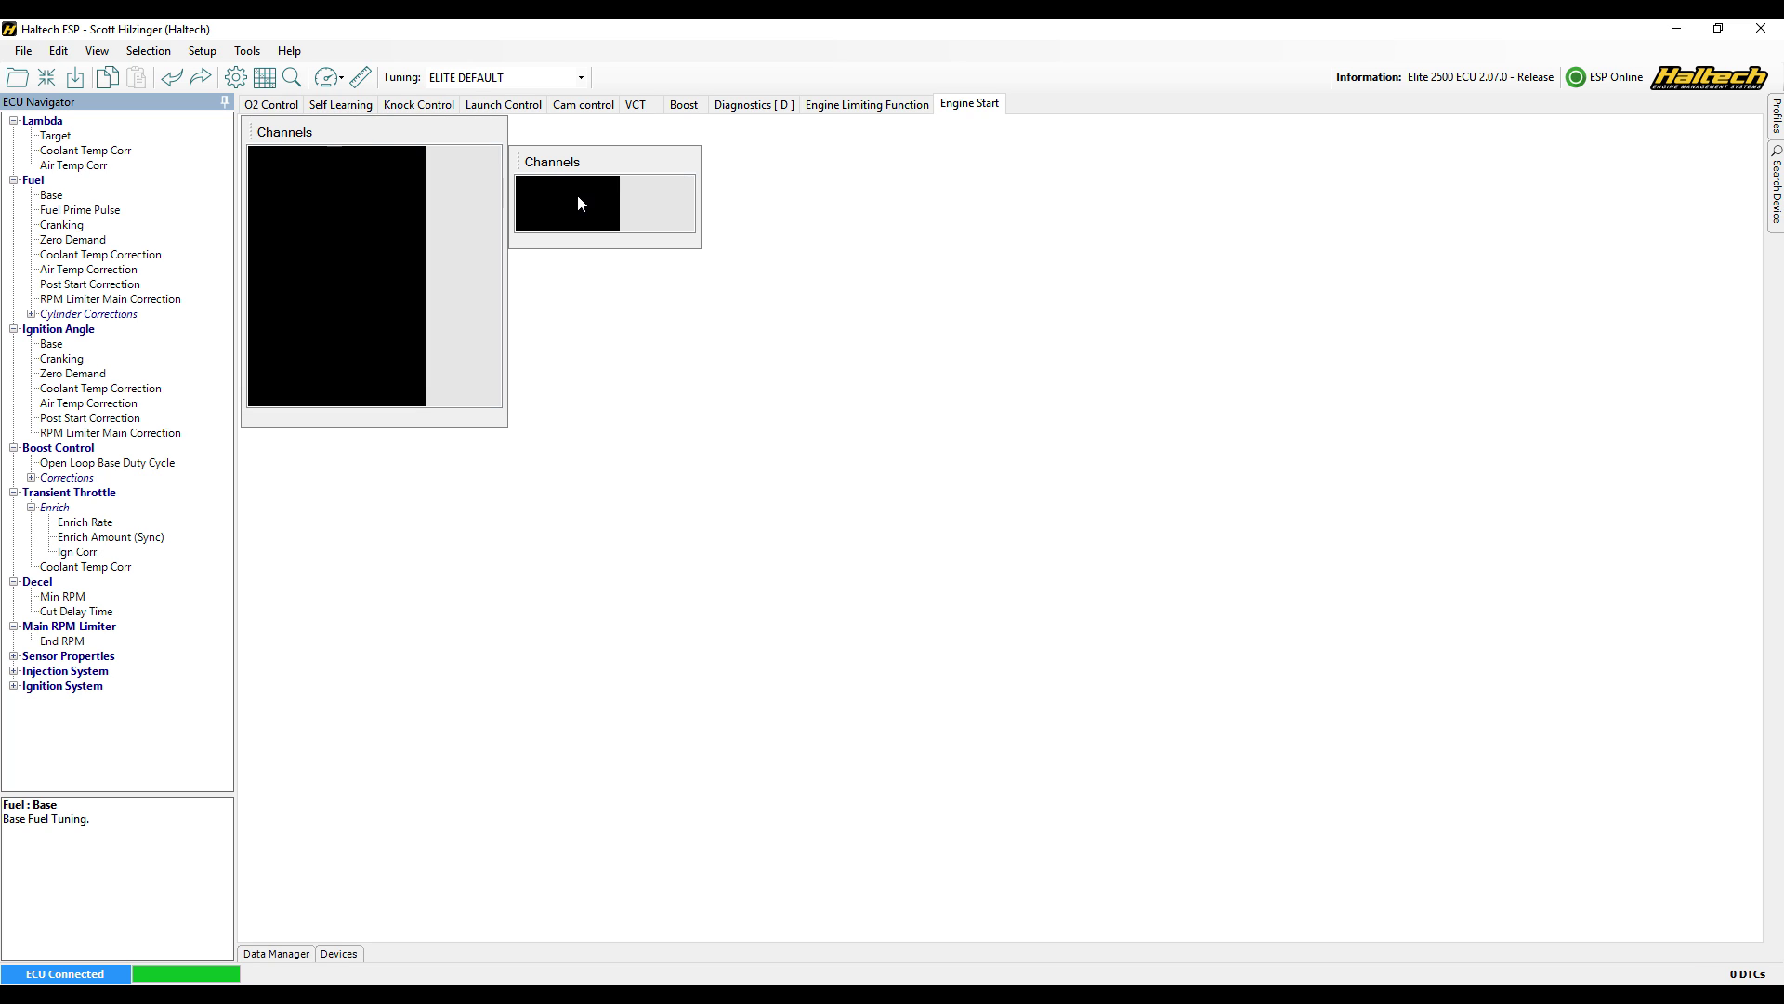
{"action": "left_click_drag", "start_coordinate": [578, 163], "coordinate": [580, 134]}
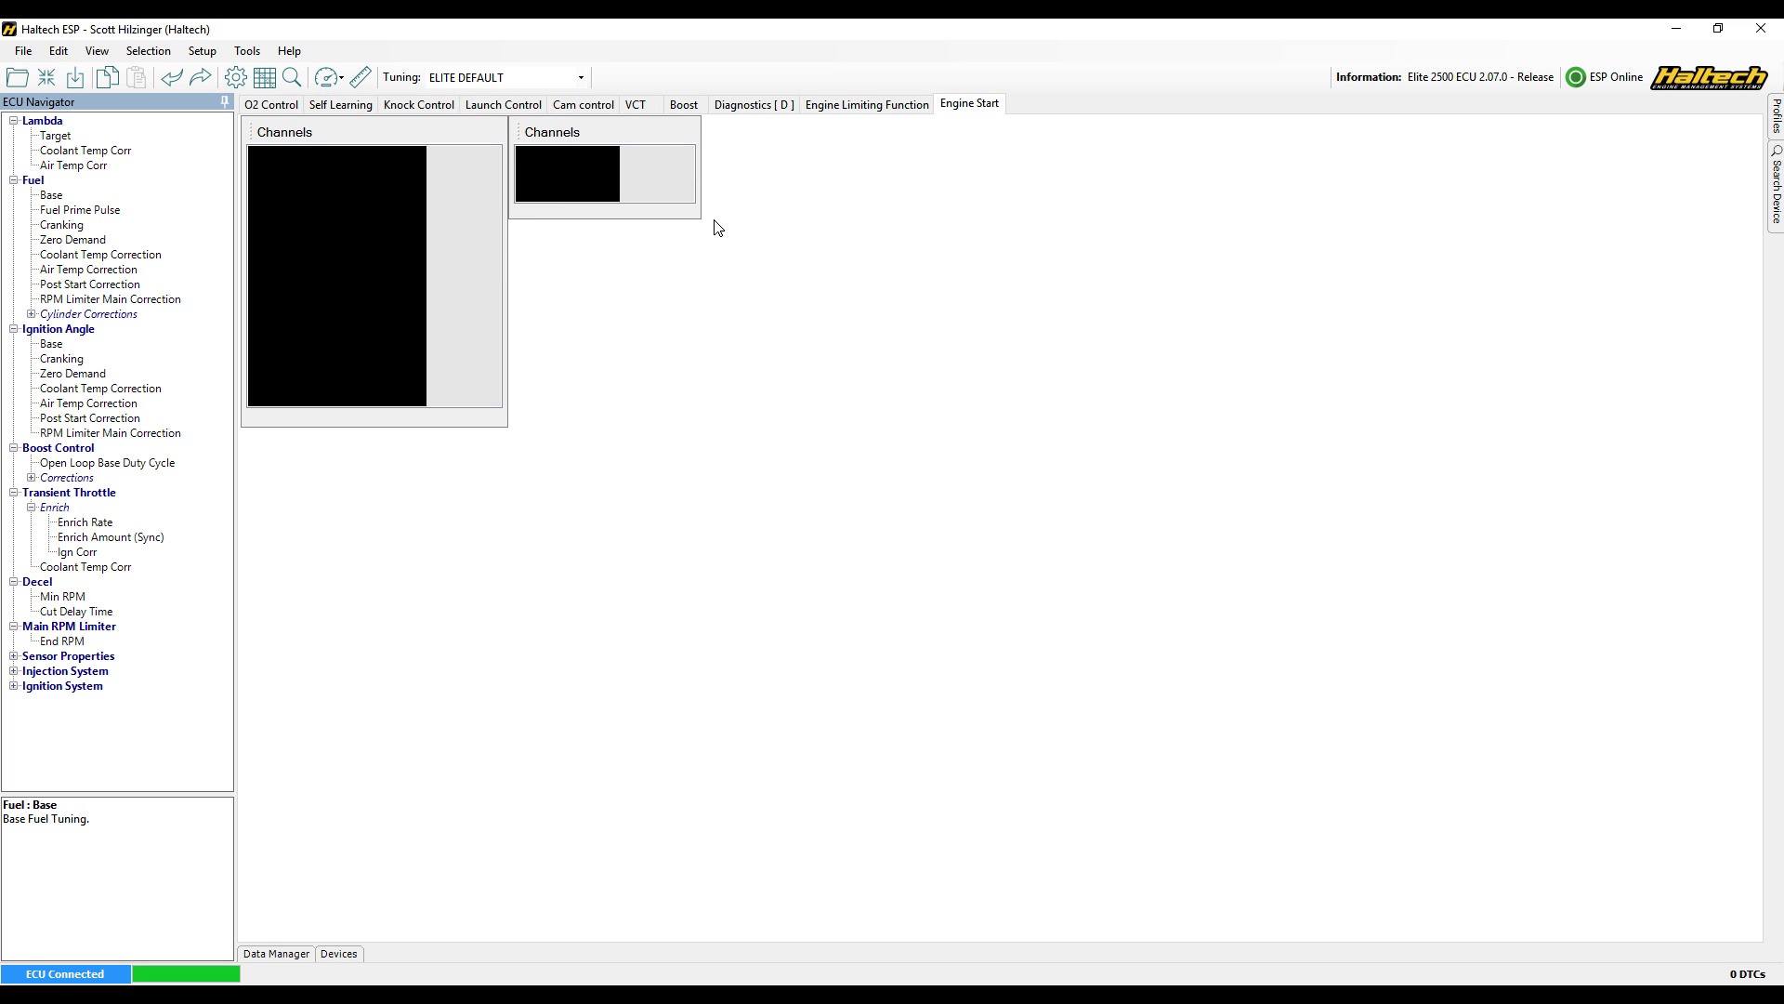
{"action": "left_click_drag", "start_coordinate": [694, 216], "coordinate": [775, 420]}
{"action": "right_click", "coordinate": [822, 182]}
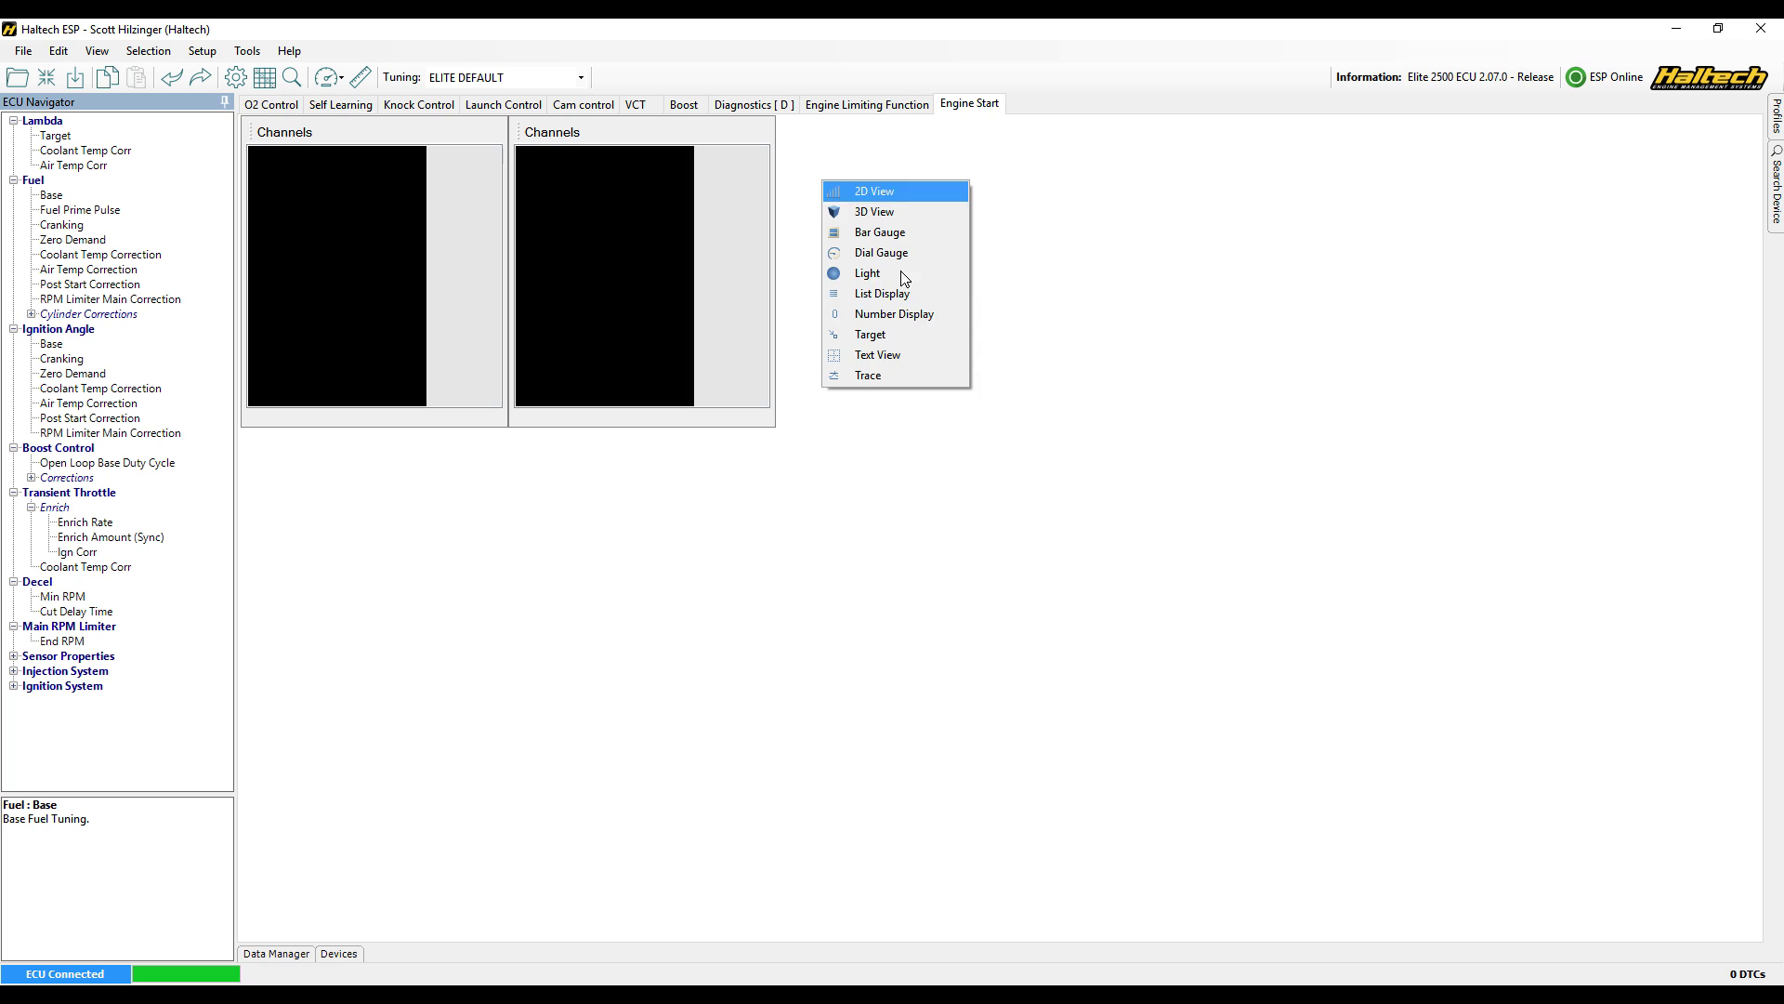
{"action": "left_click", "coordinate": [894, 314]}
{"action": "left_click_drag", "start_coordinate": [889, 191], "coordinate": [844, 131]}
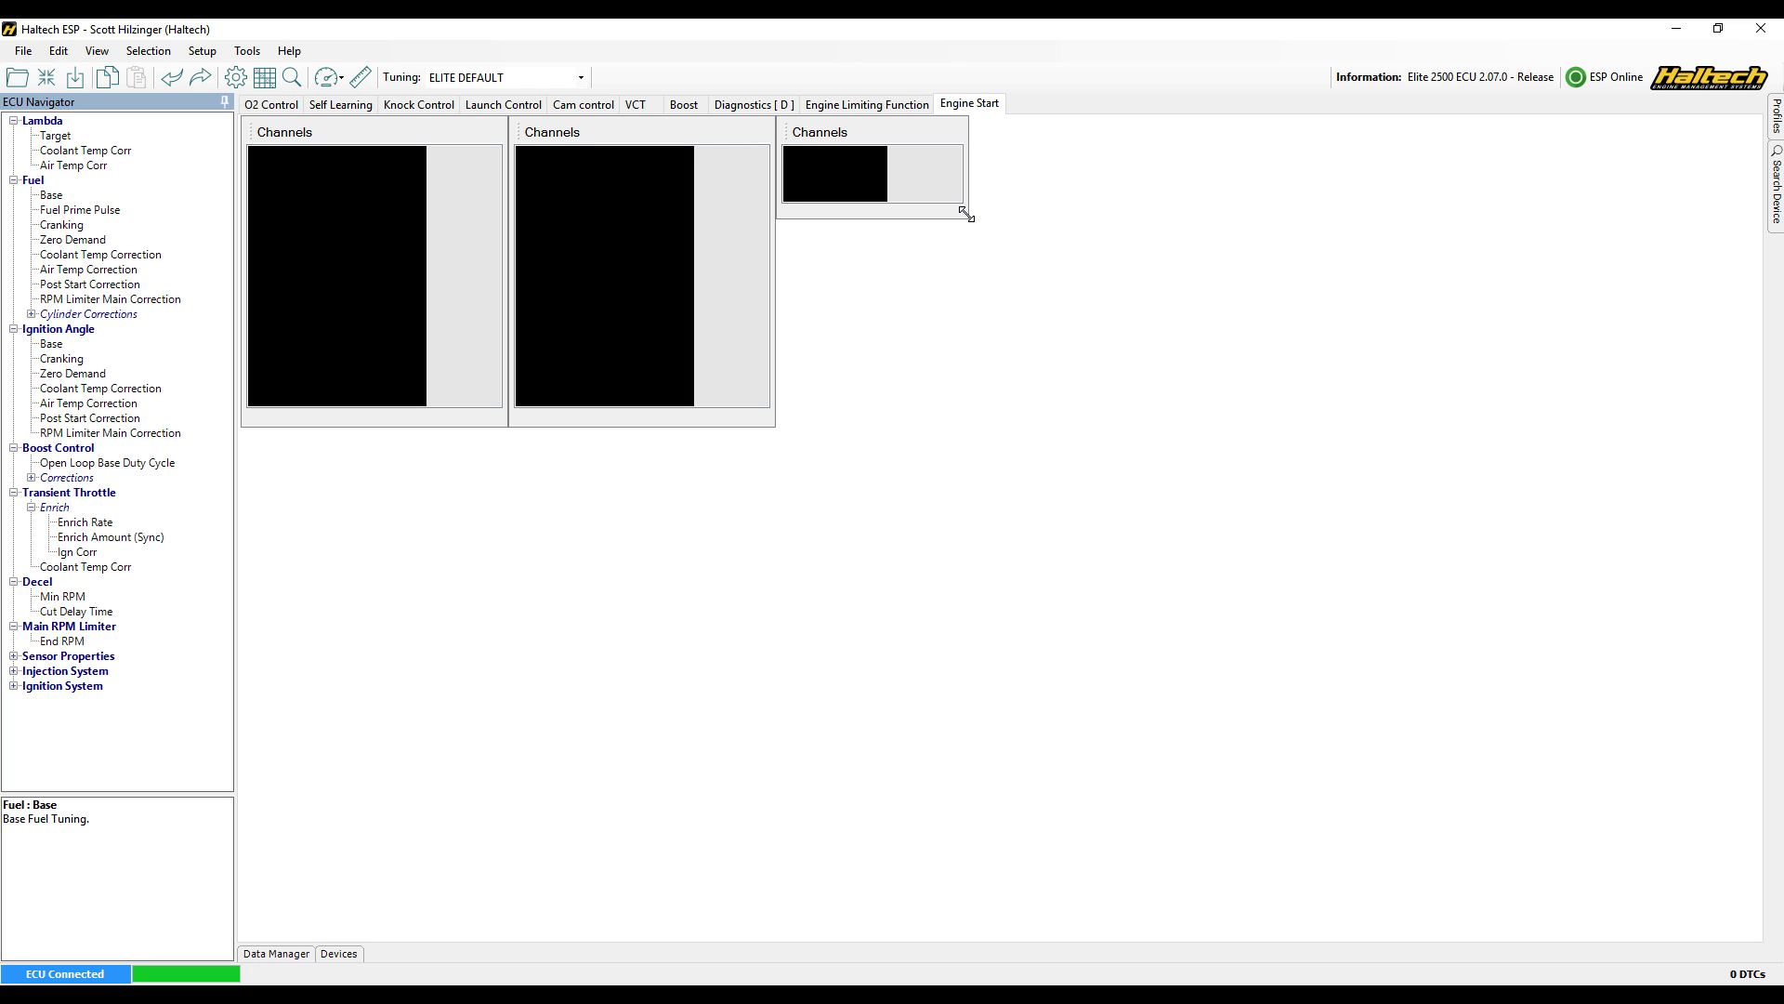
{"action": "left_click_drag", "start_coordinate": [968, 217], "coordinate": [1080, 424]}
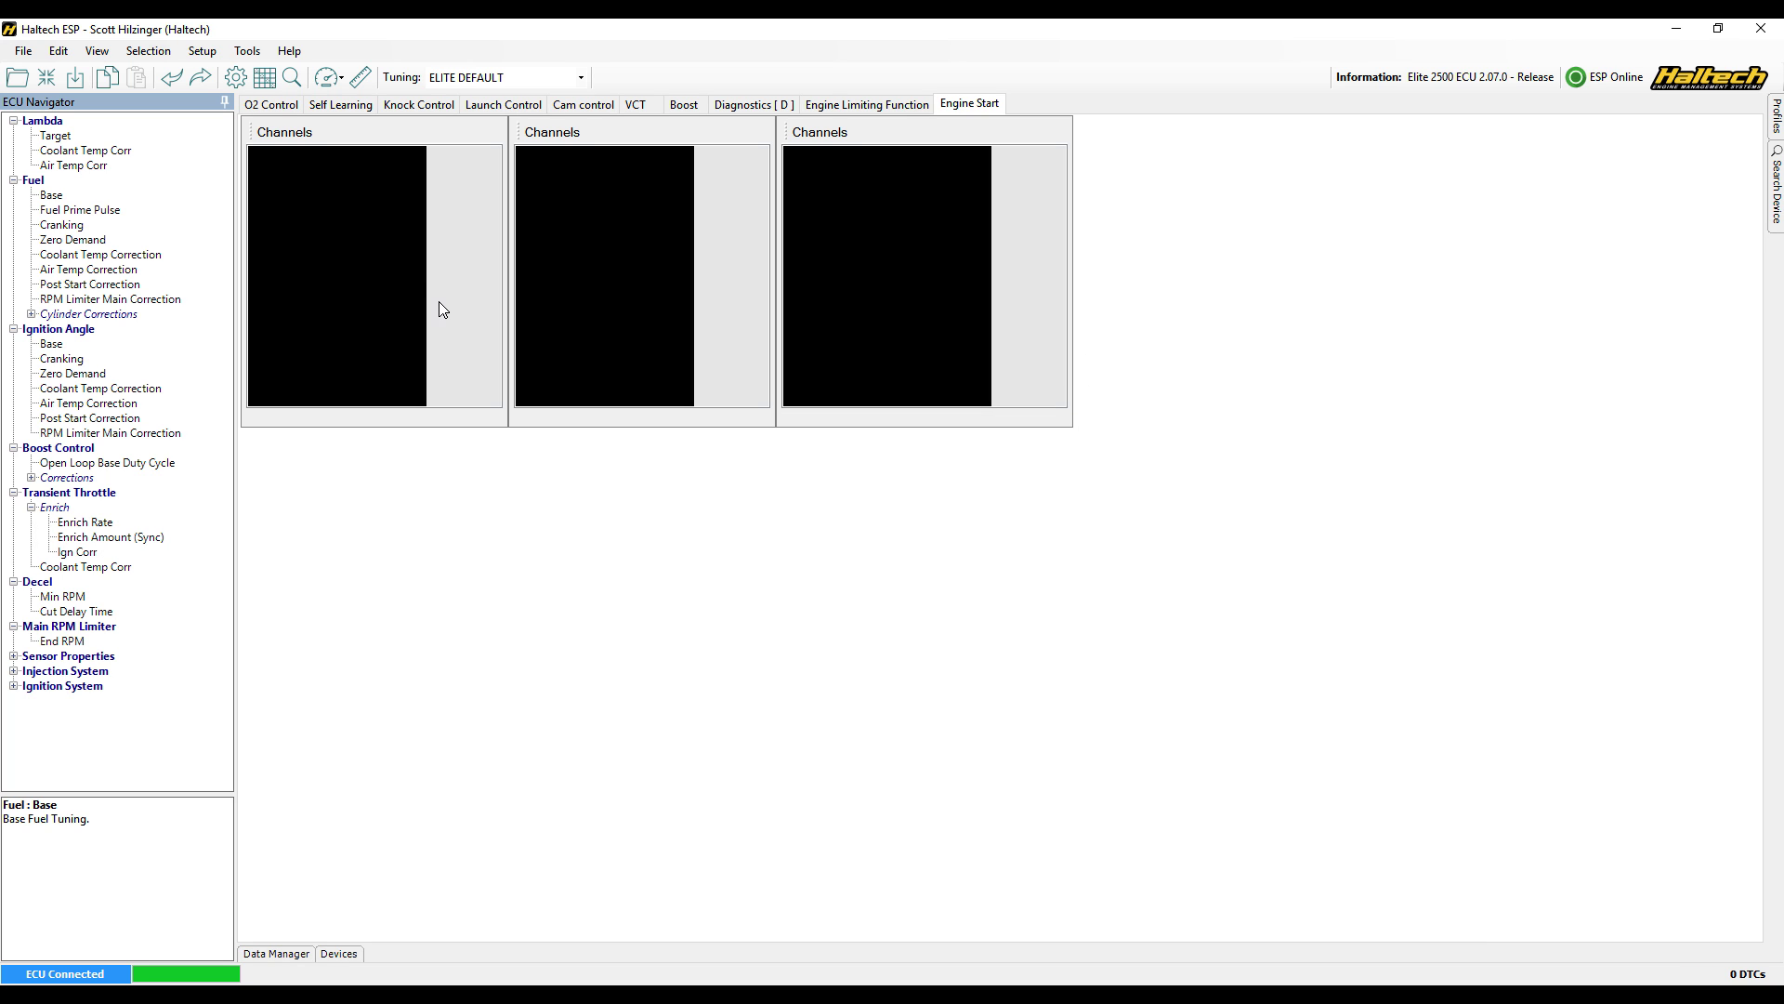
{"action": "mouse_move", "coordinate": [302, 260]}
Add all 14 calibrated inputs, Air Temperature through Wideband O2 4, to the first panel.
{"action": "right_click", "coordinate": [302, 261]}
{"action": "left_click", "coordinate": [376, 271]}
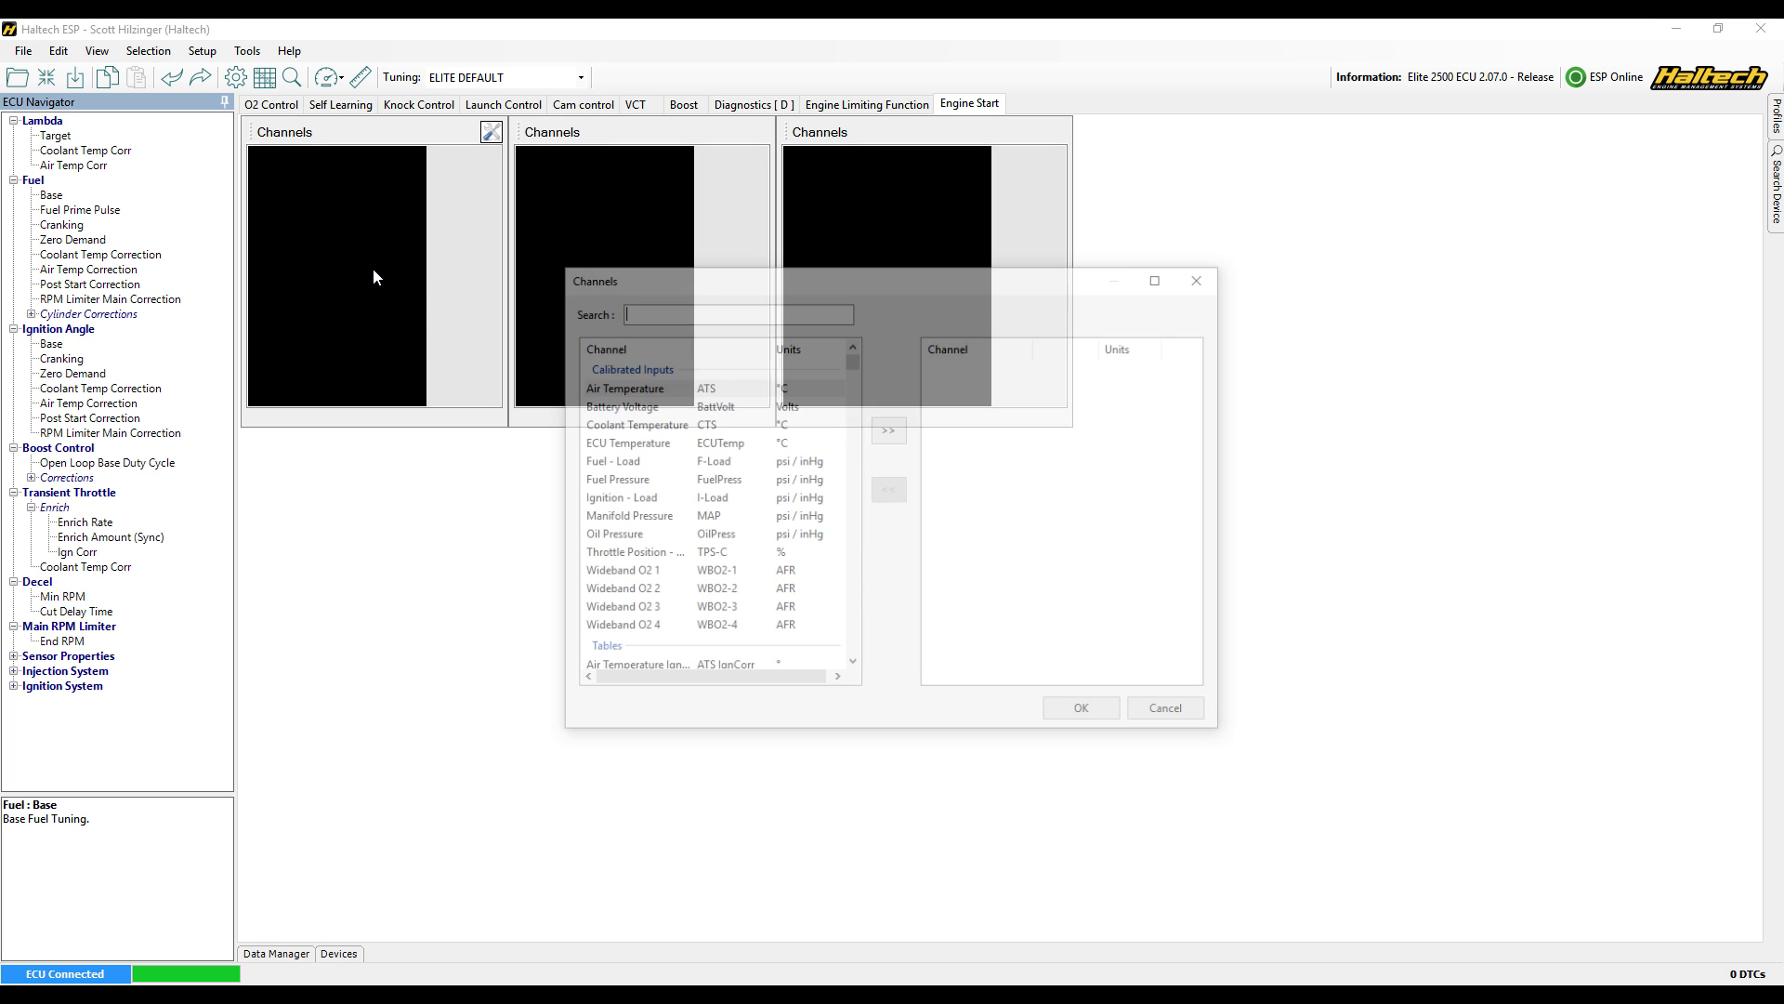
{"action": "left_click", "coordinate": [692, 390]}
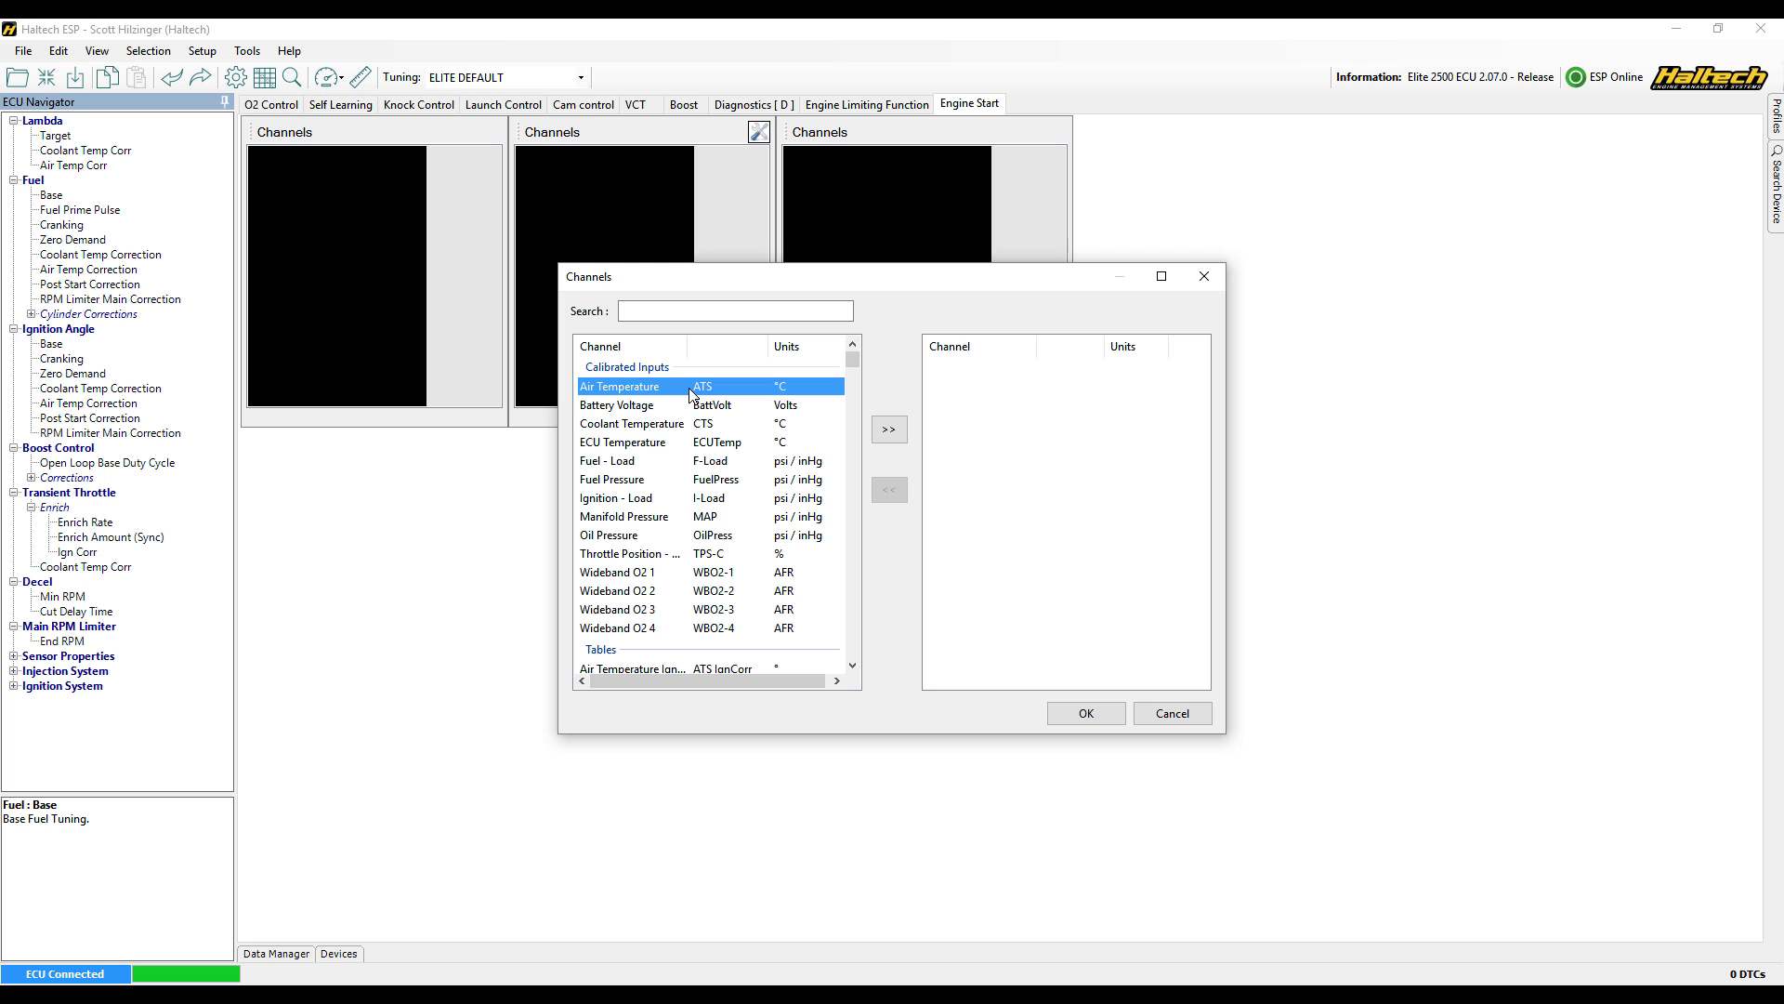
{"action": "key", "text": "shift+Down"}
{"action": "key", "text": "shift+Down"}
{"action": "key", "text": "shift+Down"}
{"action": "key", "text": "shift+Down"}
{"action": "key", "text": "shift+Down"}
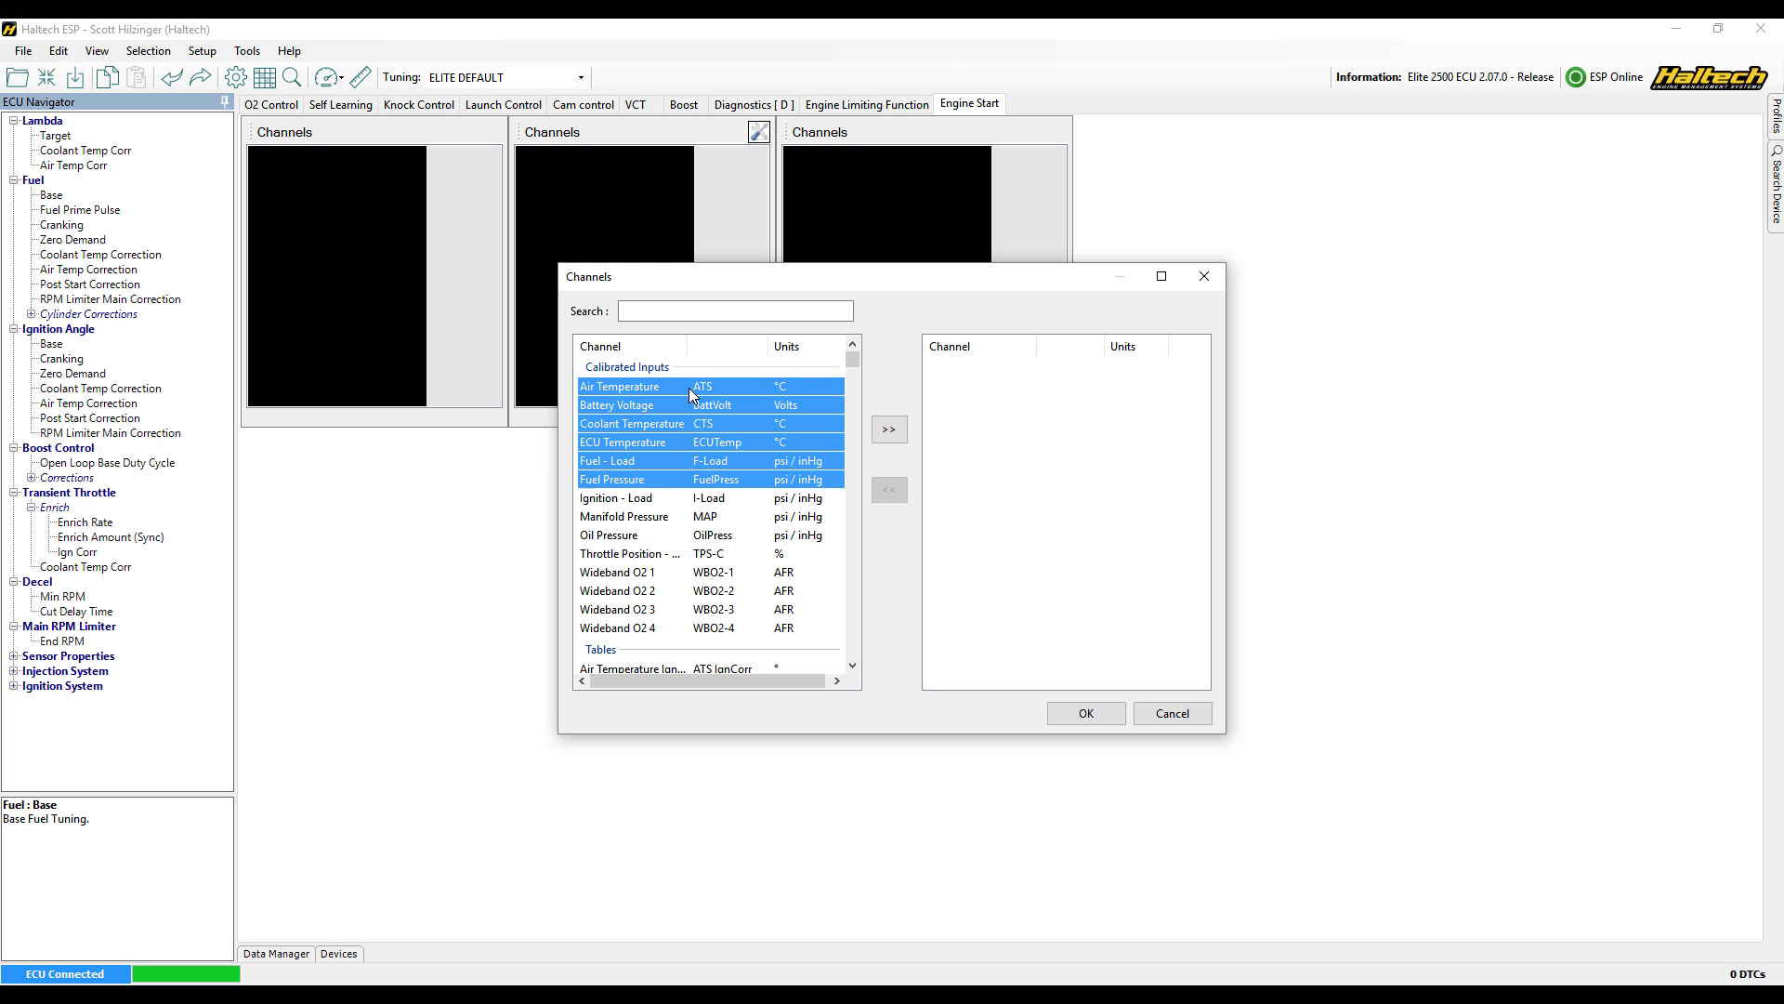
{"action": "key", "text": "shift+Down"}
{"action": "key", "text": "shift+Down"}
{"action": "key", "text": "shift+Down"}
{"action": "key", "text": "shift+Down"}
{"action": "key", "text": "shift+Down"}
{"action": "key", "text": "shift+Down"}
{"action": "key", "text": "shift+Down"}
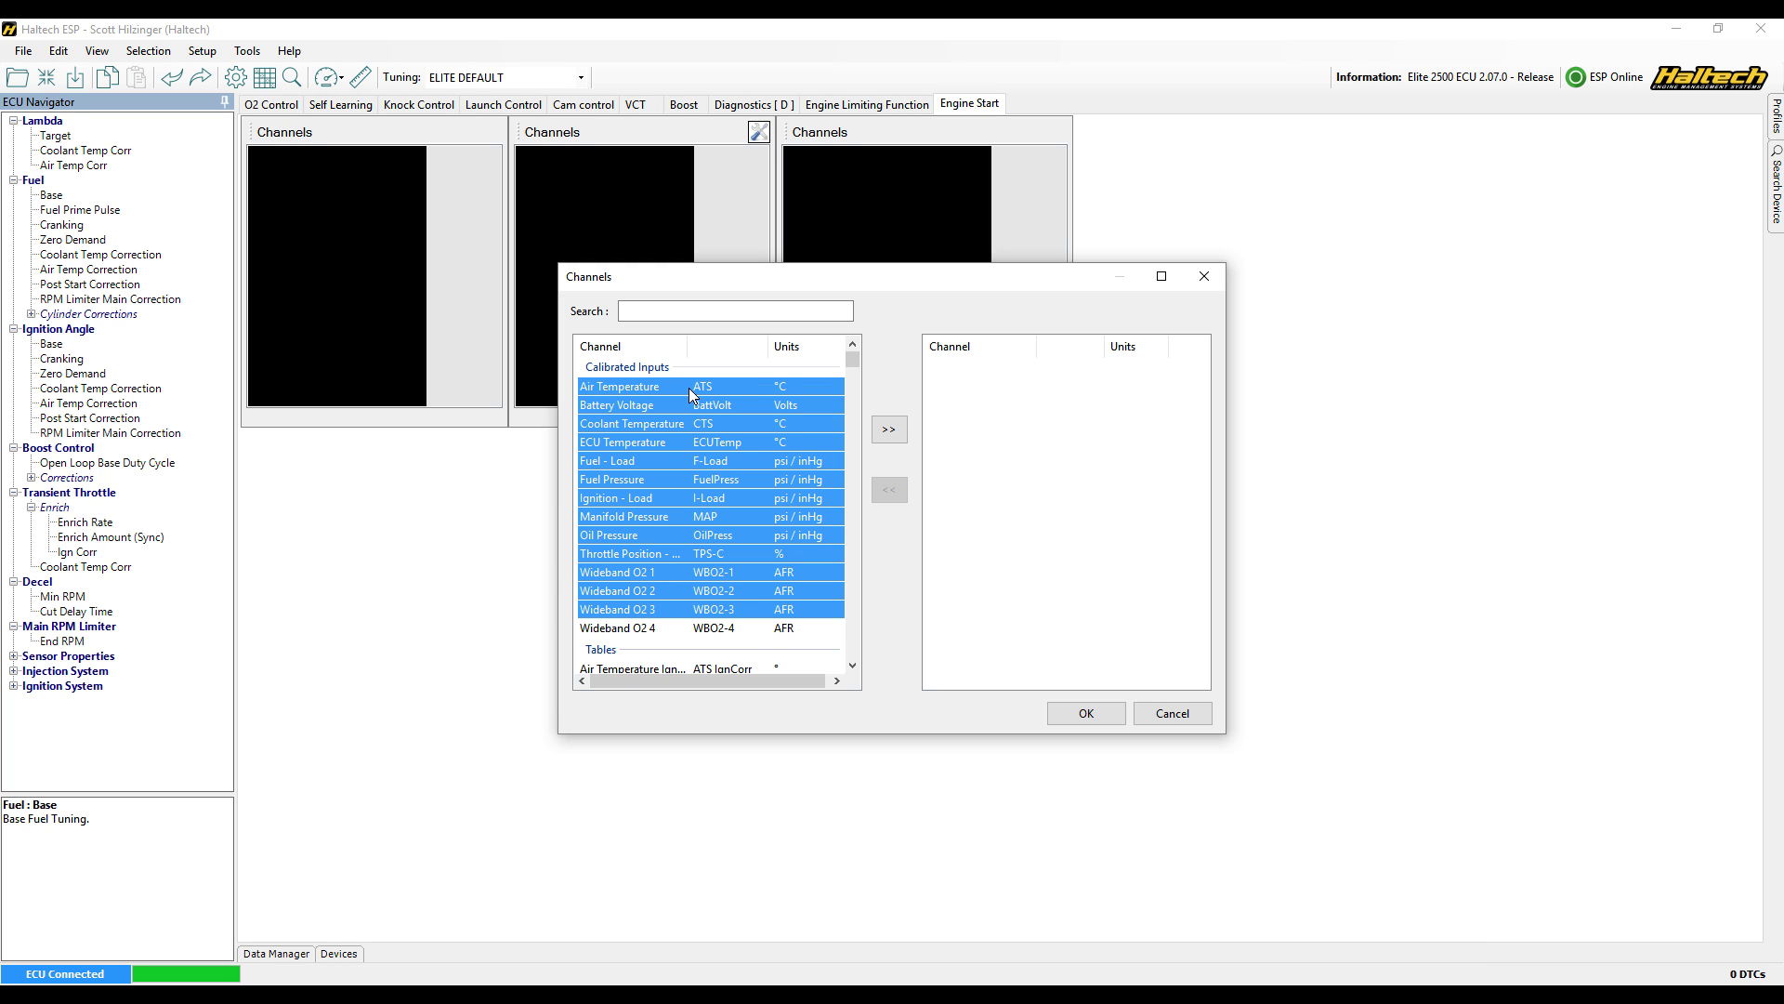
{"action": "key", "text": "shift+Down"}
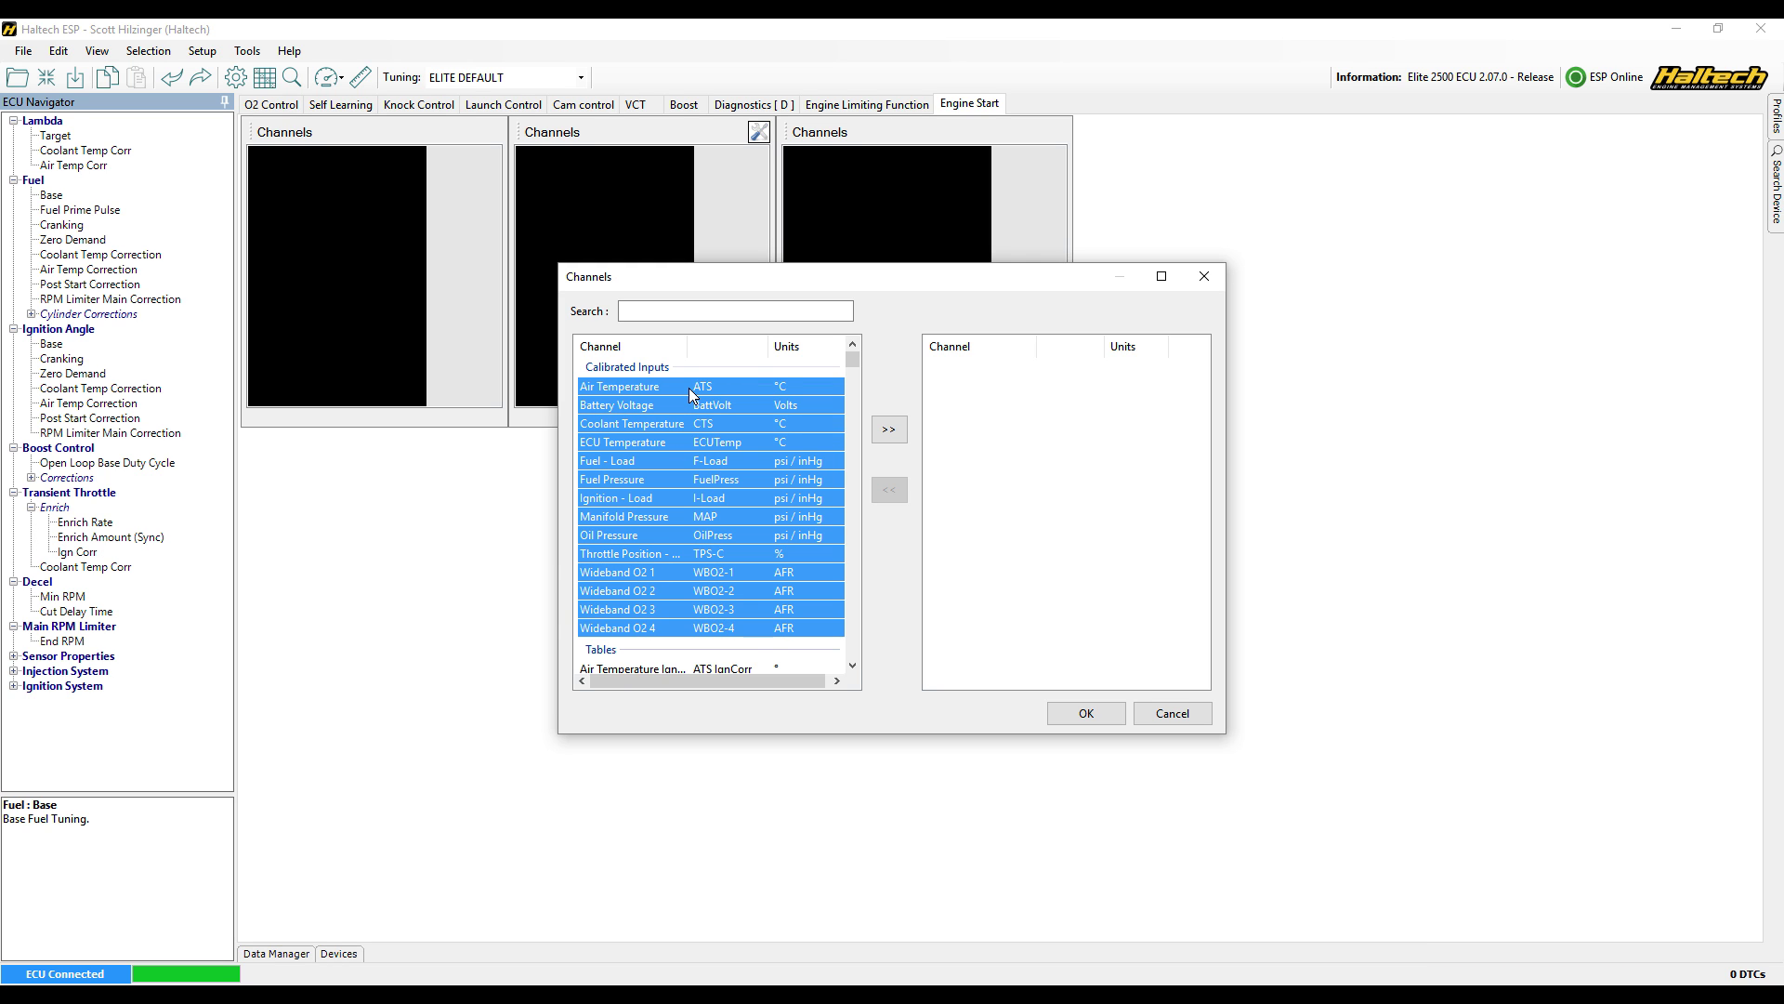
{"action": "left_click", "coordinate": [889, 429]}
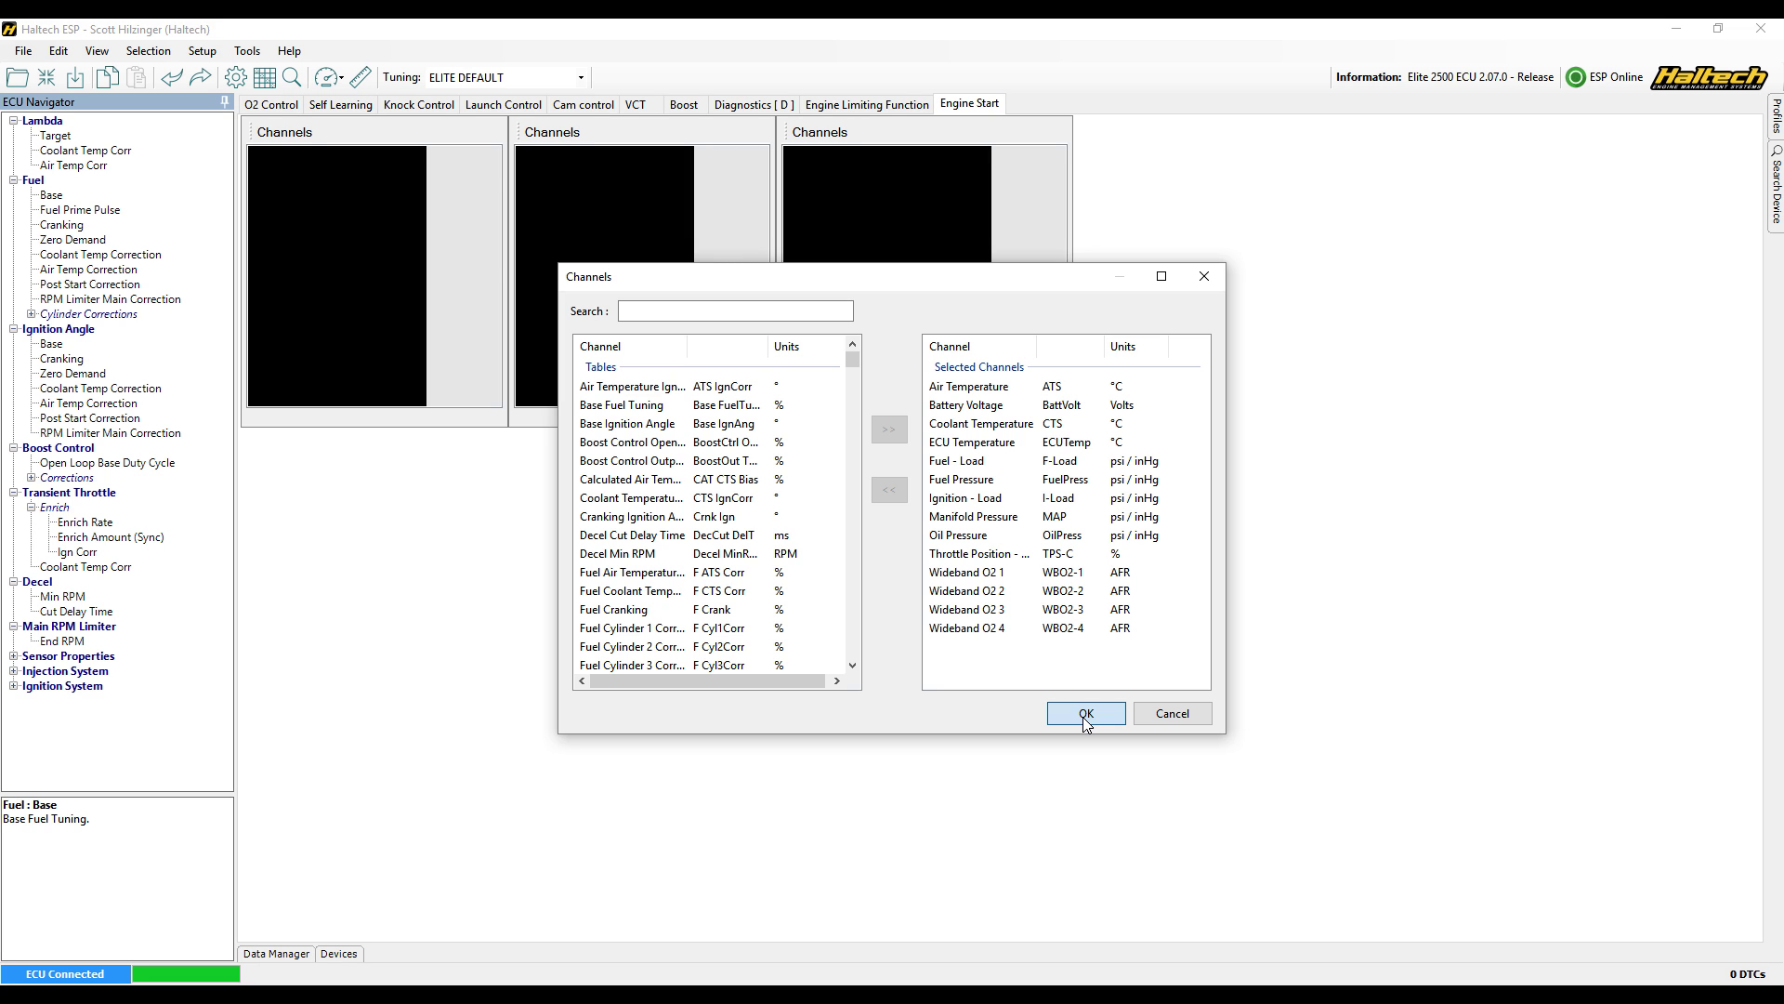
{"action": "left_click", "coordinate": [1084, 714]}
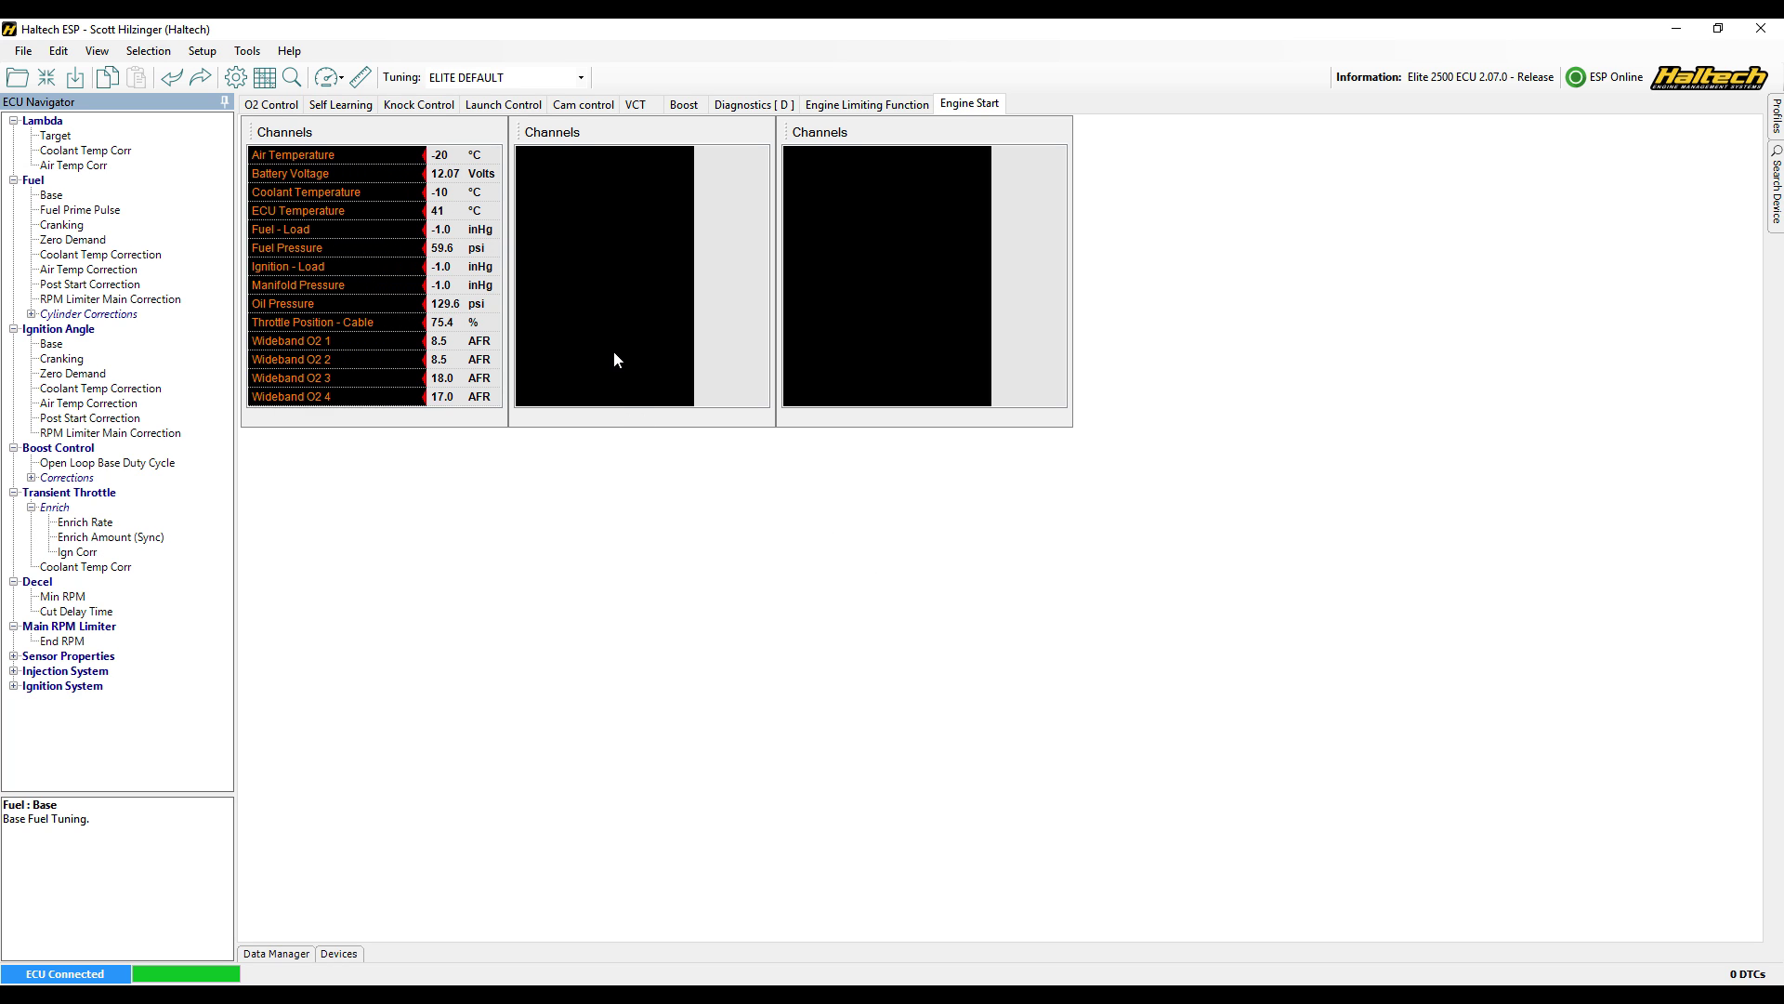
Add the six Trigger channels to the middle panel.
{"action": "right_click", "coordinate": [555, 237]}
{"action": "left_click", "coordinate": [587, 247]}
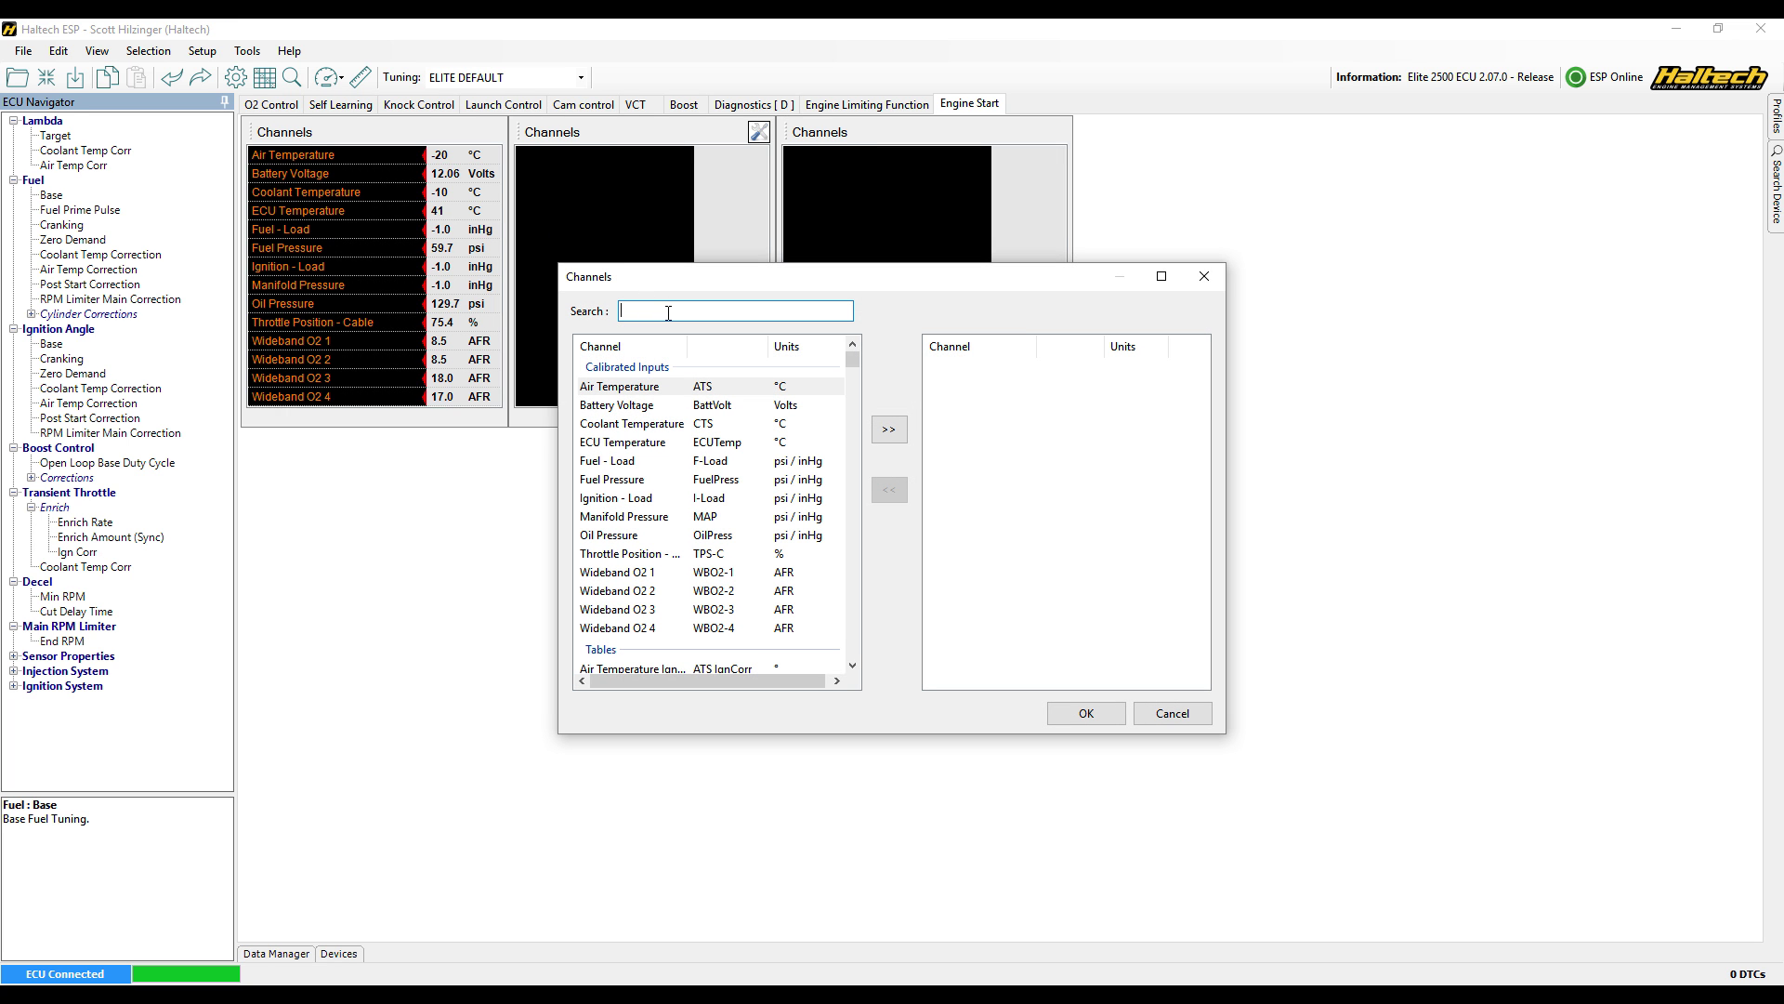
{"action": "type", "text": "tri"}
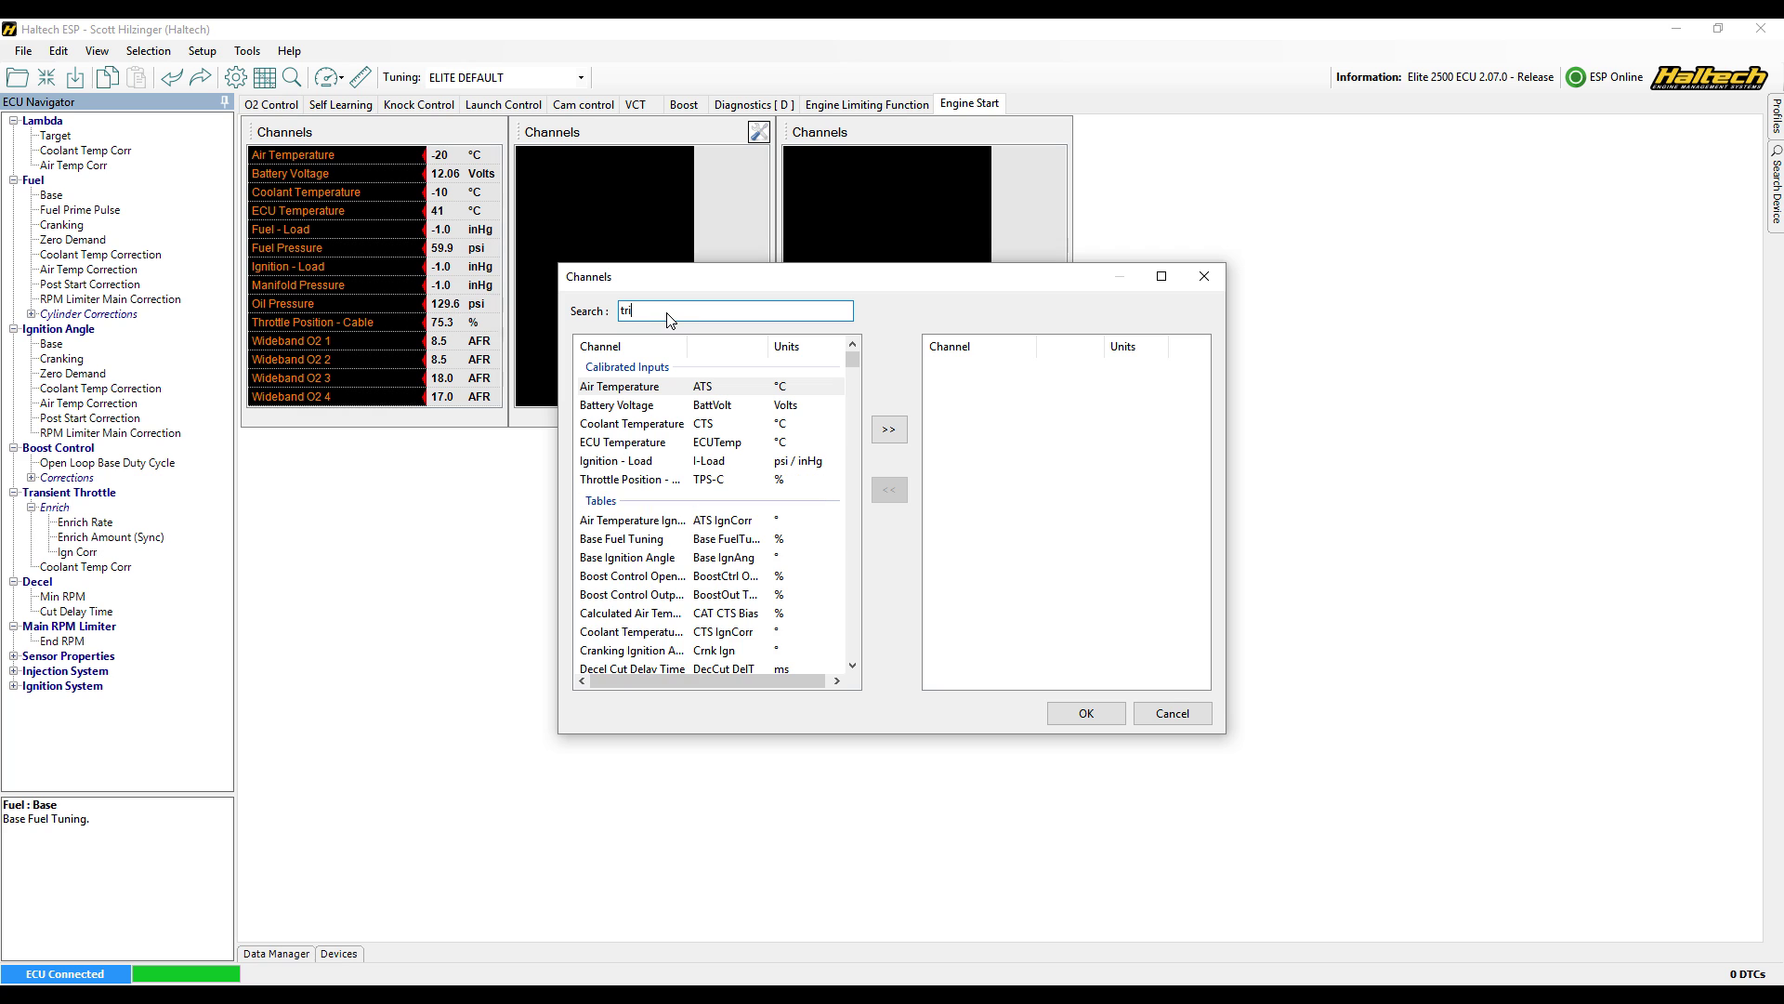
{"action": "type", "text": "gger"}
{"action": "left_click", "coordinate": [666, 388]}
{"action": "key", "text": "shift+Down"}
{"action": "key", "text": "shift+Down"}
{"action": "key", "text": "shift+Down"}
{"action": "key", "text": "shift+Down"}
{"action": "key", "text": "shift+Down"}
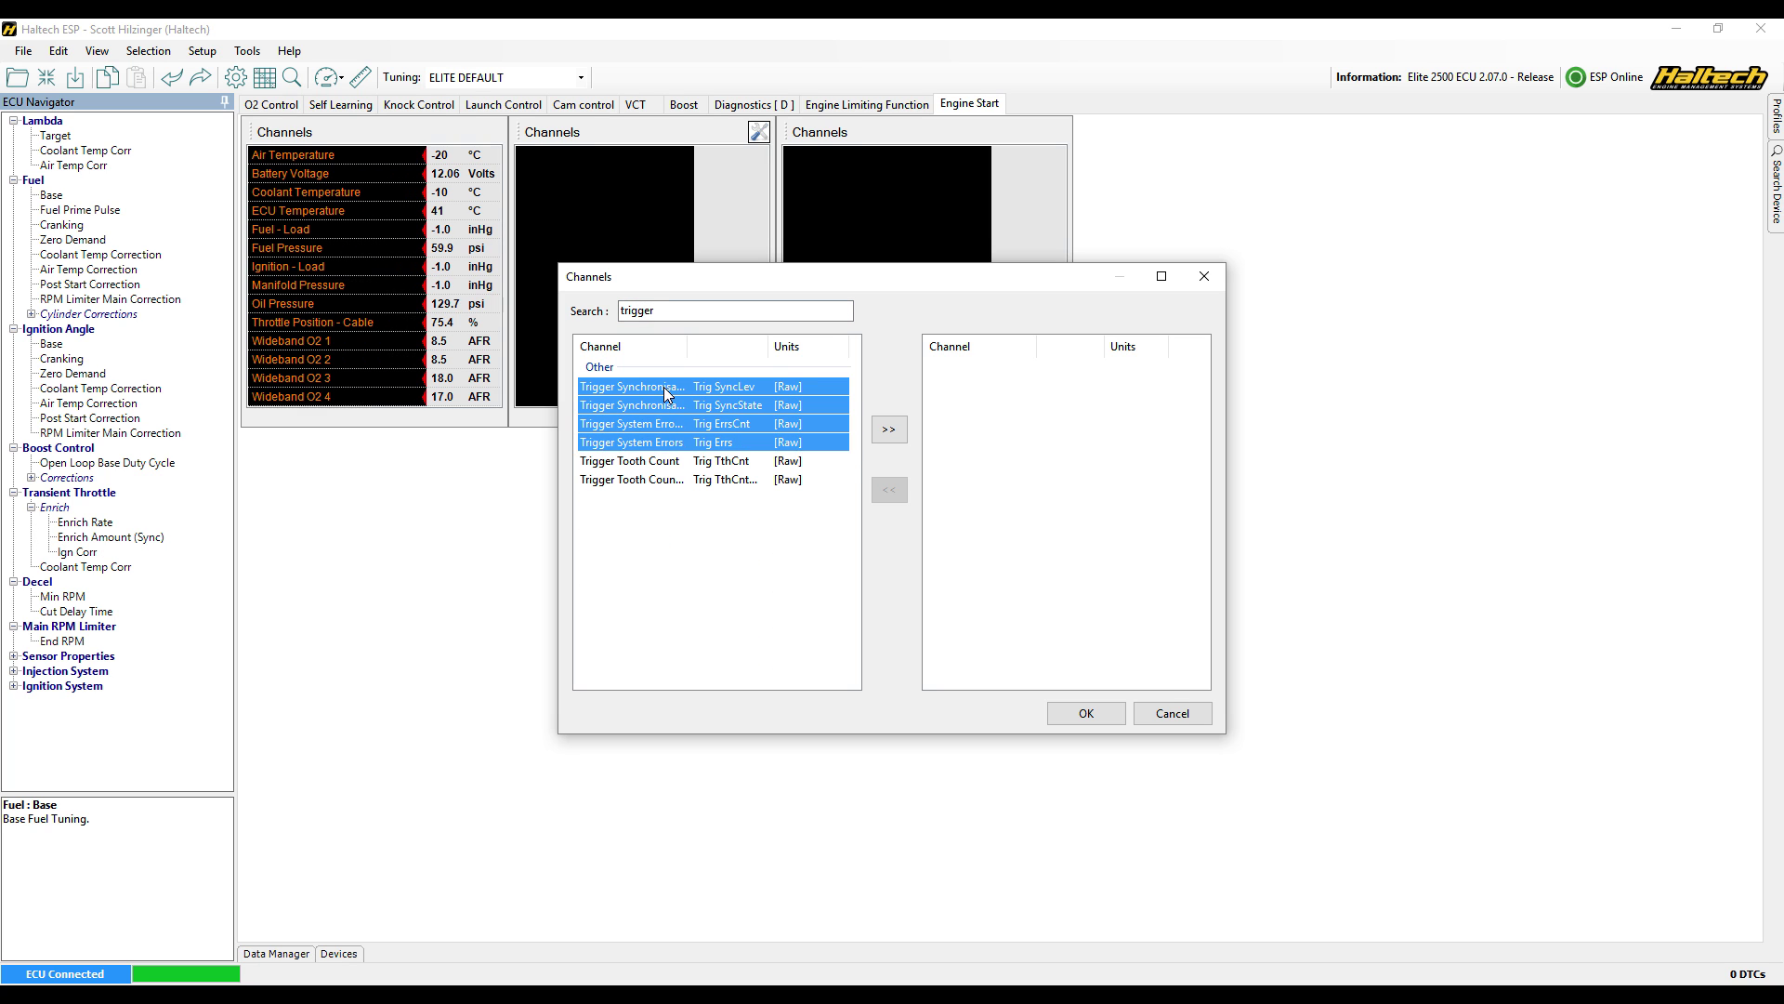
{"action": "left_click", "coordinate": [889, 429]}
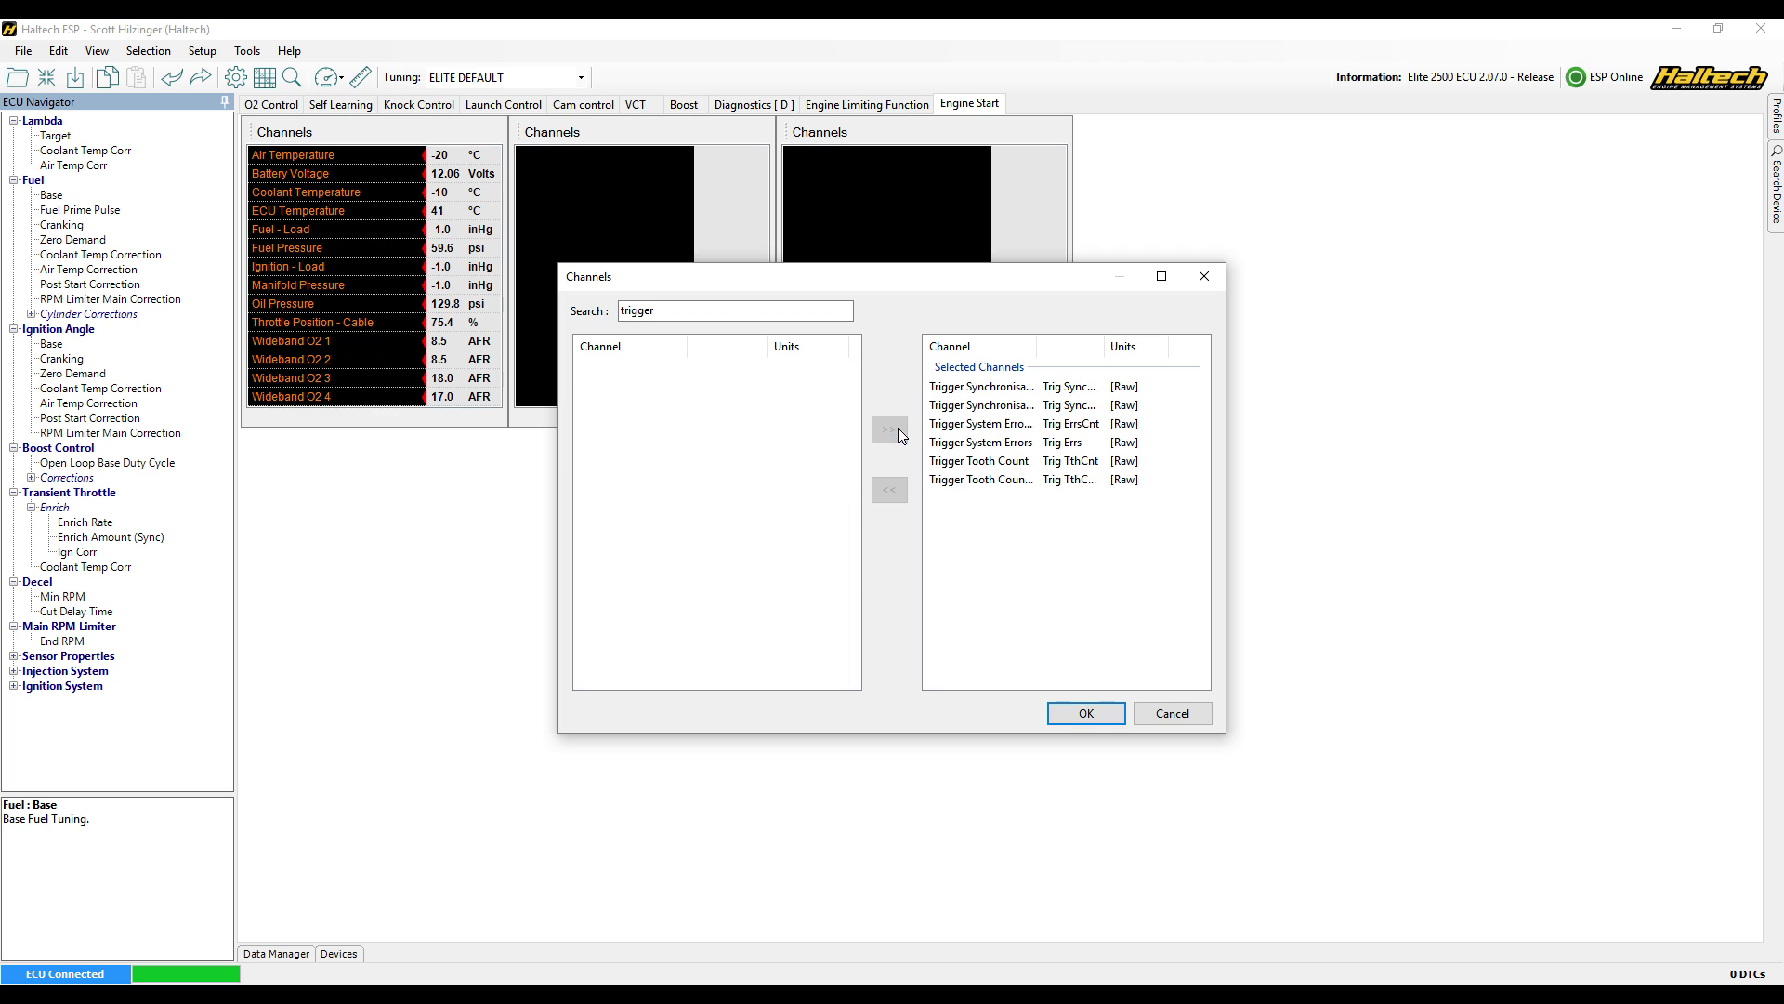
Add Home Angle and Home Tooth Count At Error to the middle panel as well.
{"action": "left_click", "coordinate": [670, 311]}
{"action": "double_click", "coordinate": [638, 311]}
{"action": "type", "text": "home"}
{"action": "left_click", "coordinate": [658, 384]}
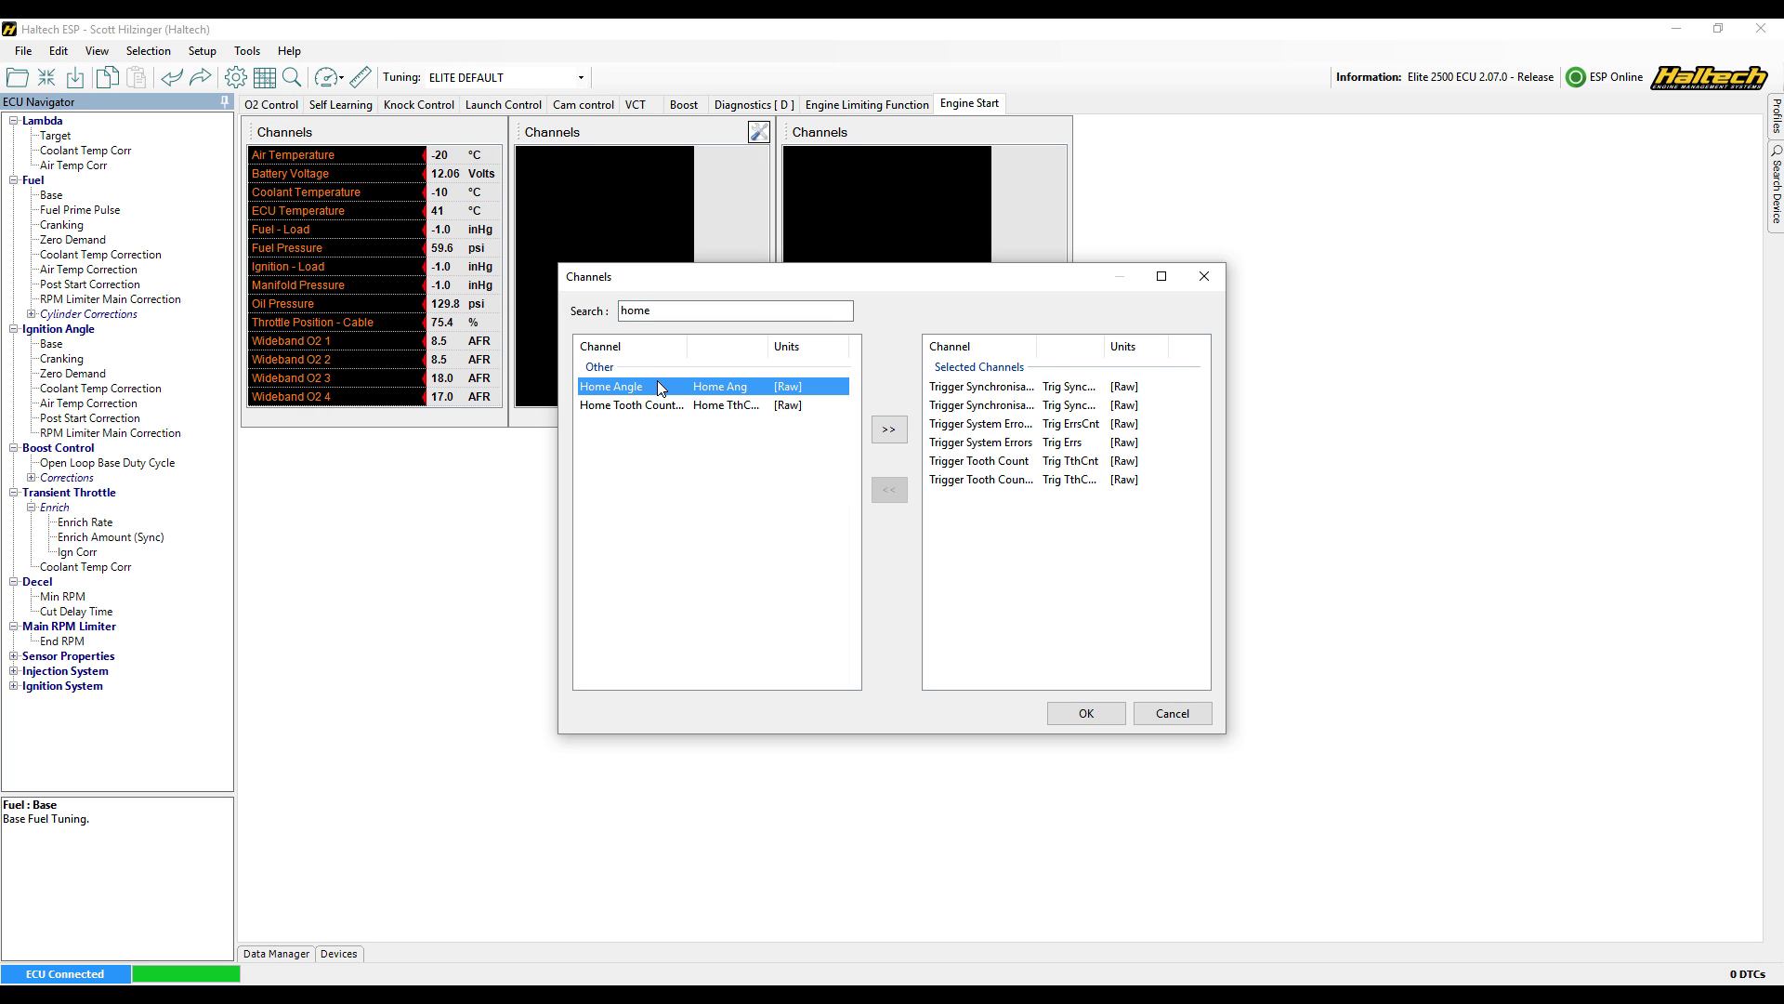
{"action": "key", "text": "shift+Down"}
{"action": "left_click", "coordinate": [889, 429]}
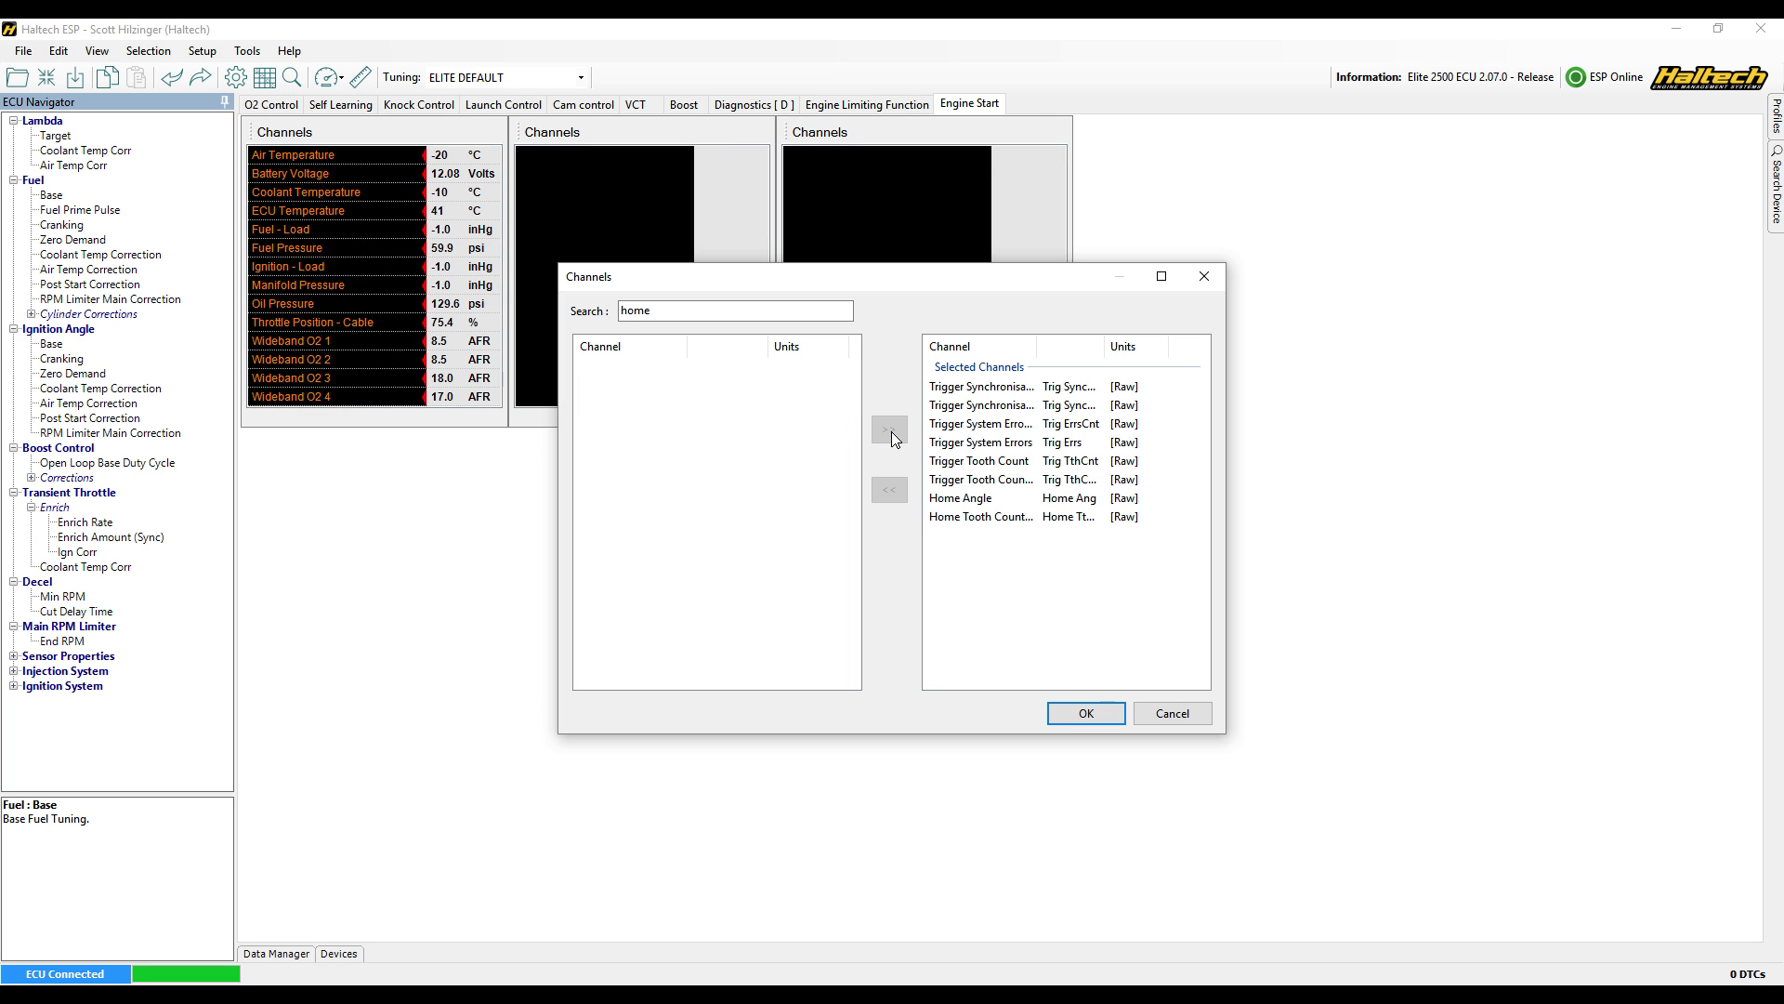
{"action": "left_click", "coordinate": [1082, 713]}
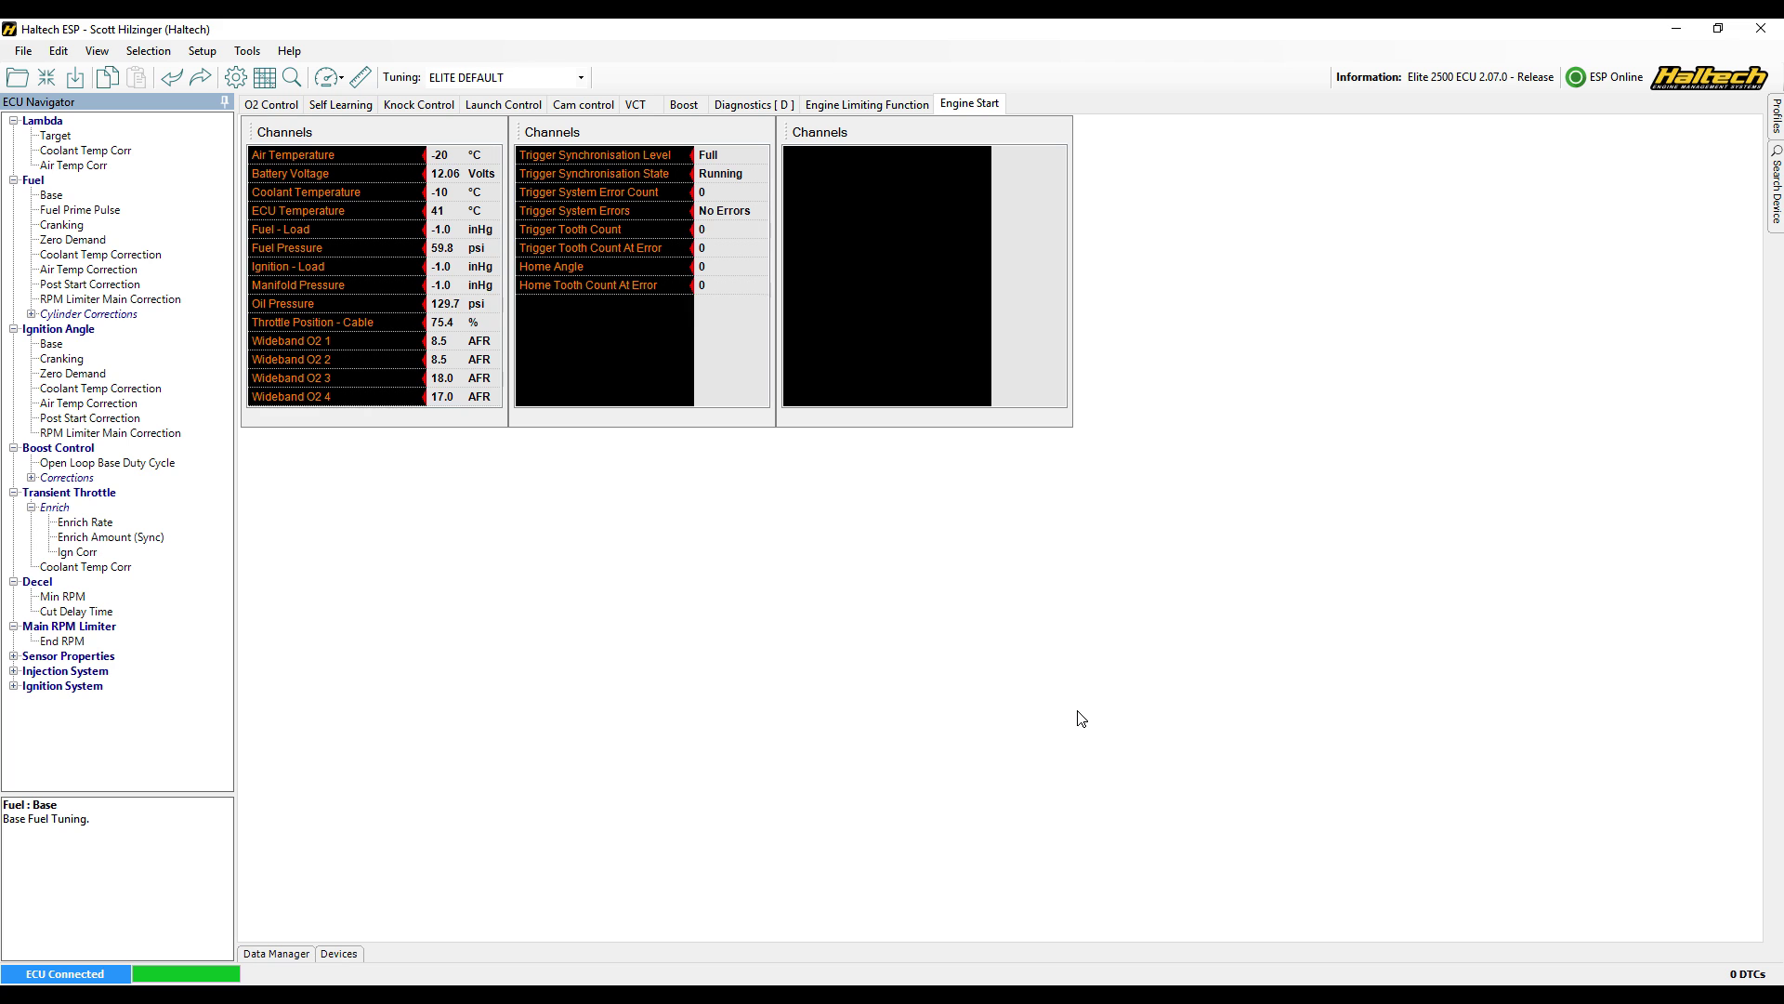
Add Ignition 1 Angle to the third Channels list.
{"action": "right_click", "coordinate": [814, 175]}
{"action": "left_click", "coordinate": [862, 180]}
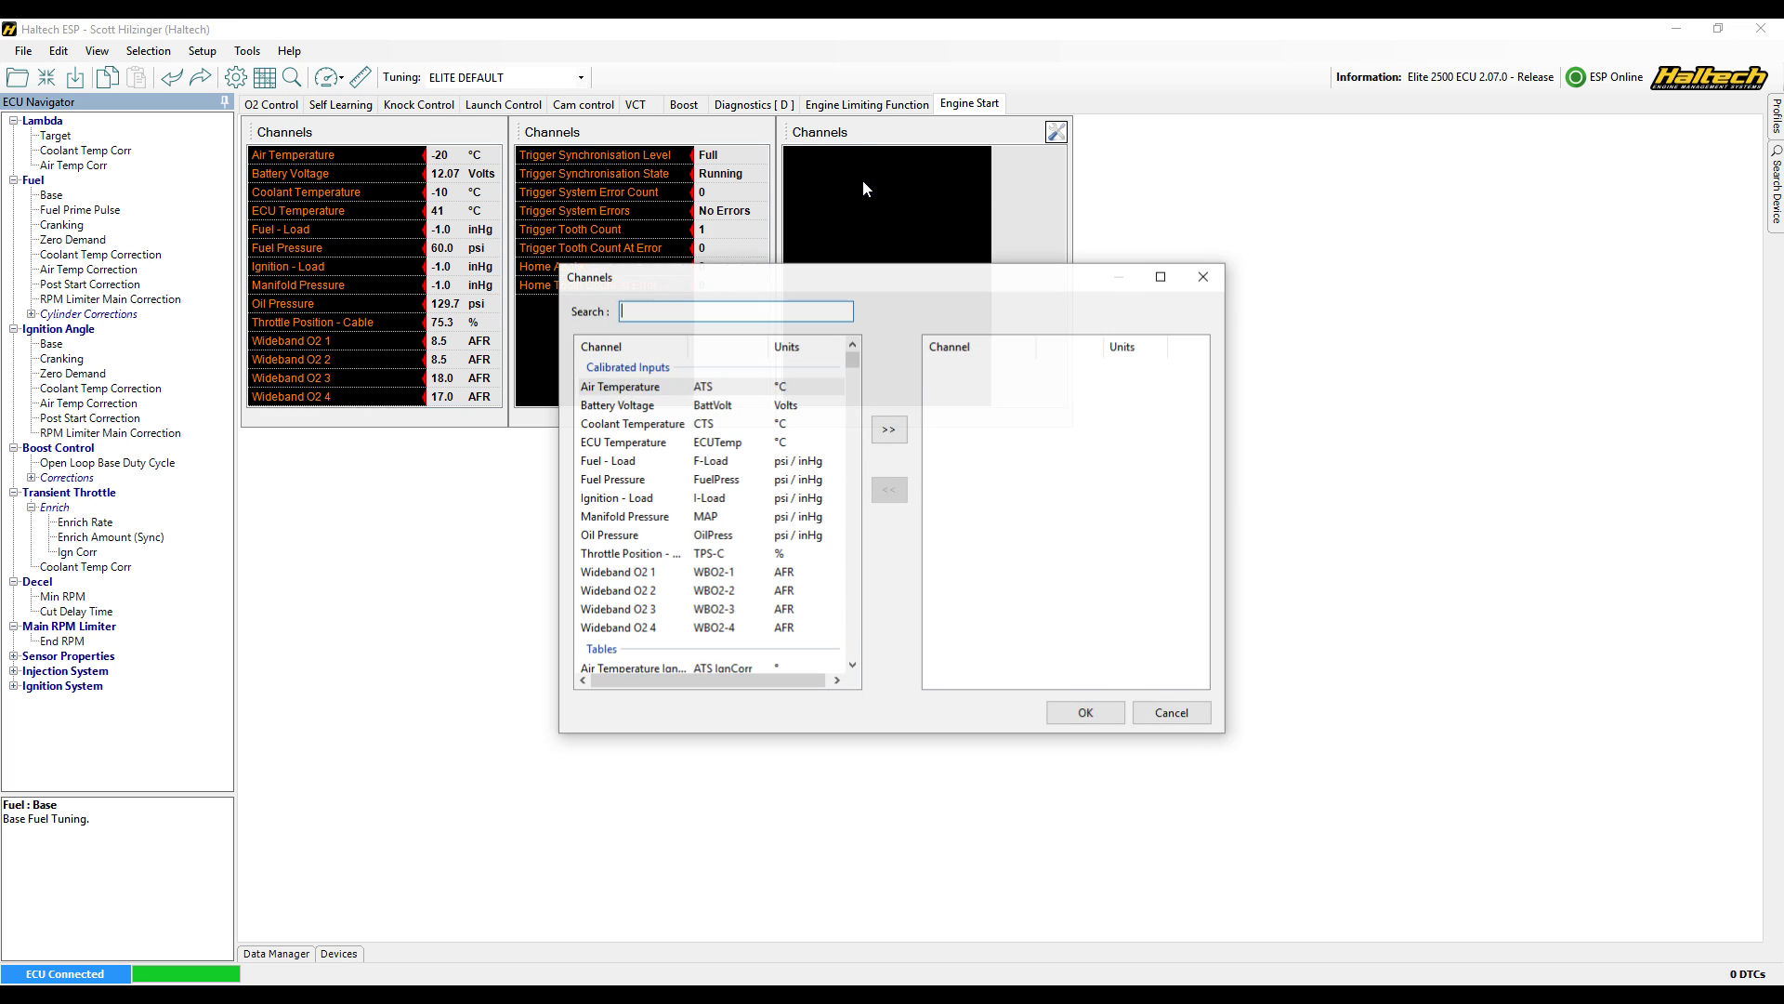
{"action": "left_click", "coordinate": [702, 308]}
{"action": "type", "text": "ignit"}
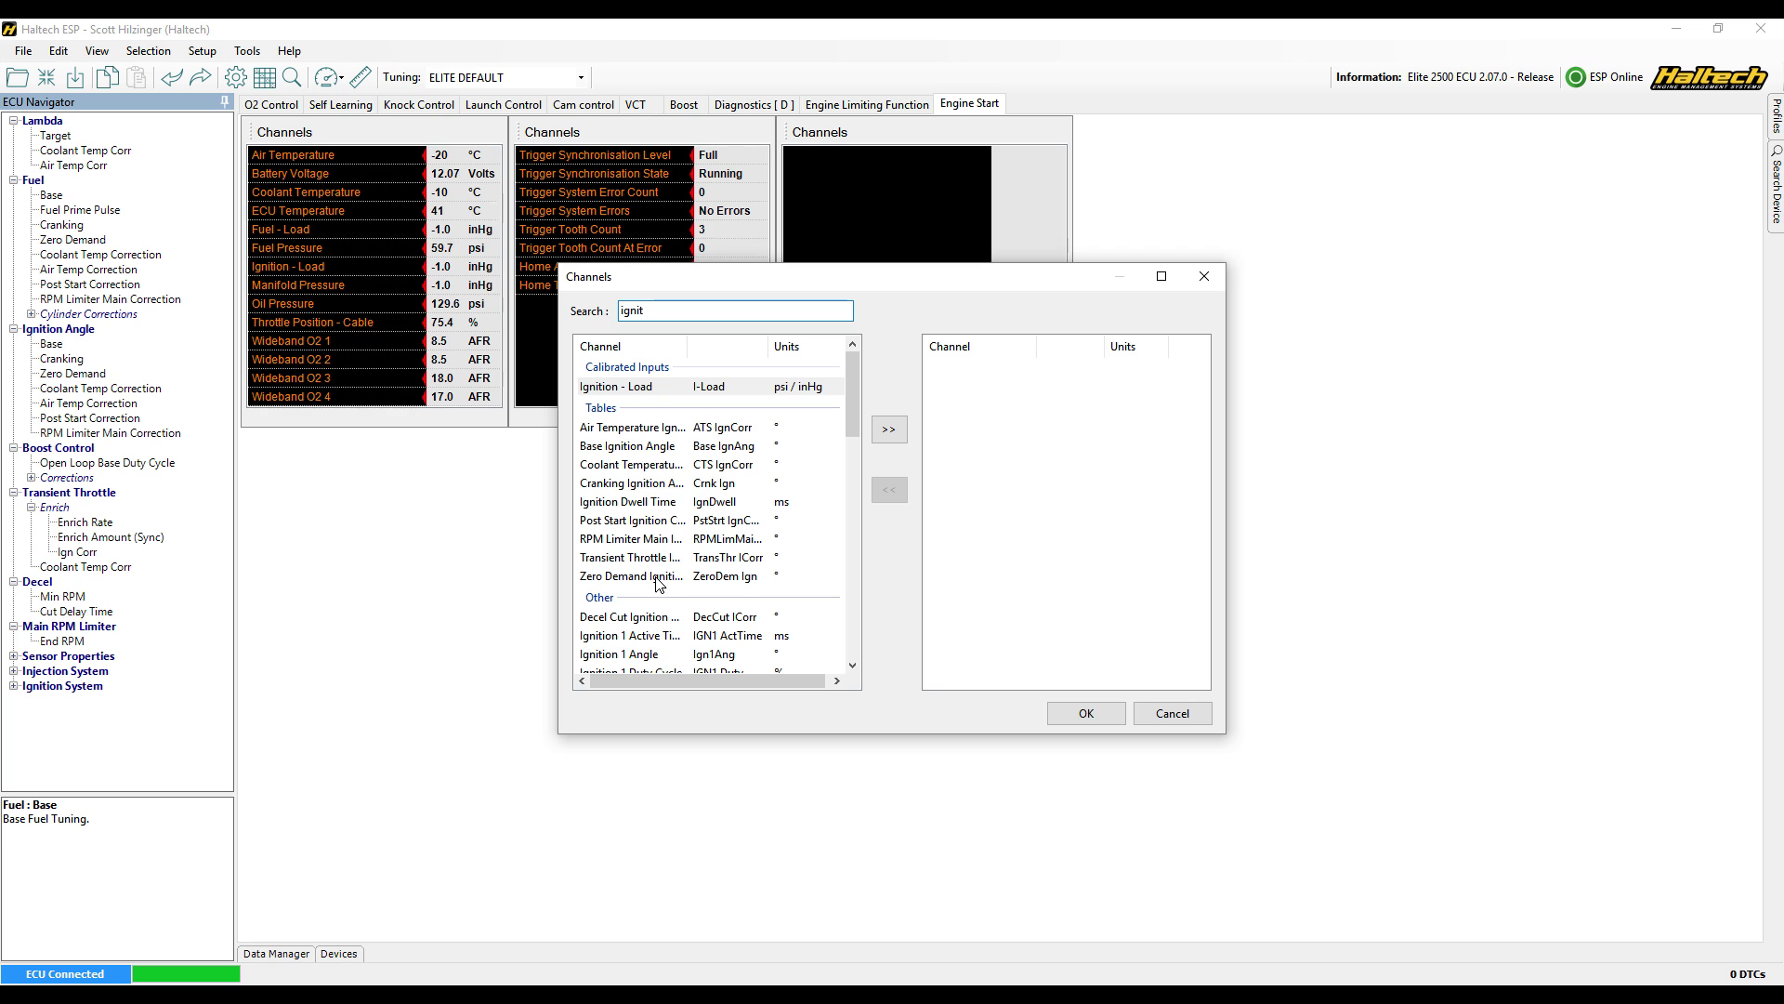
{"action": "left_click", "coordinate": [631, 655]}
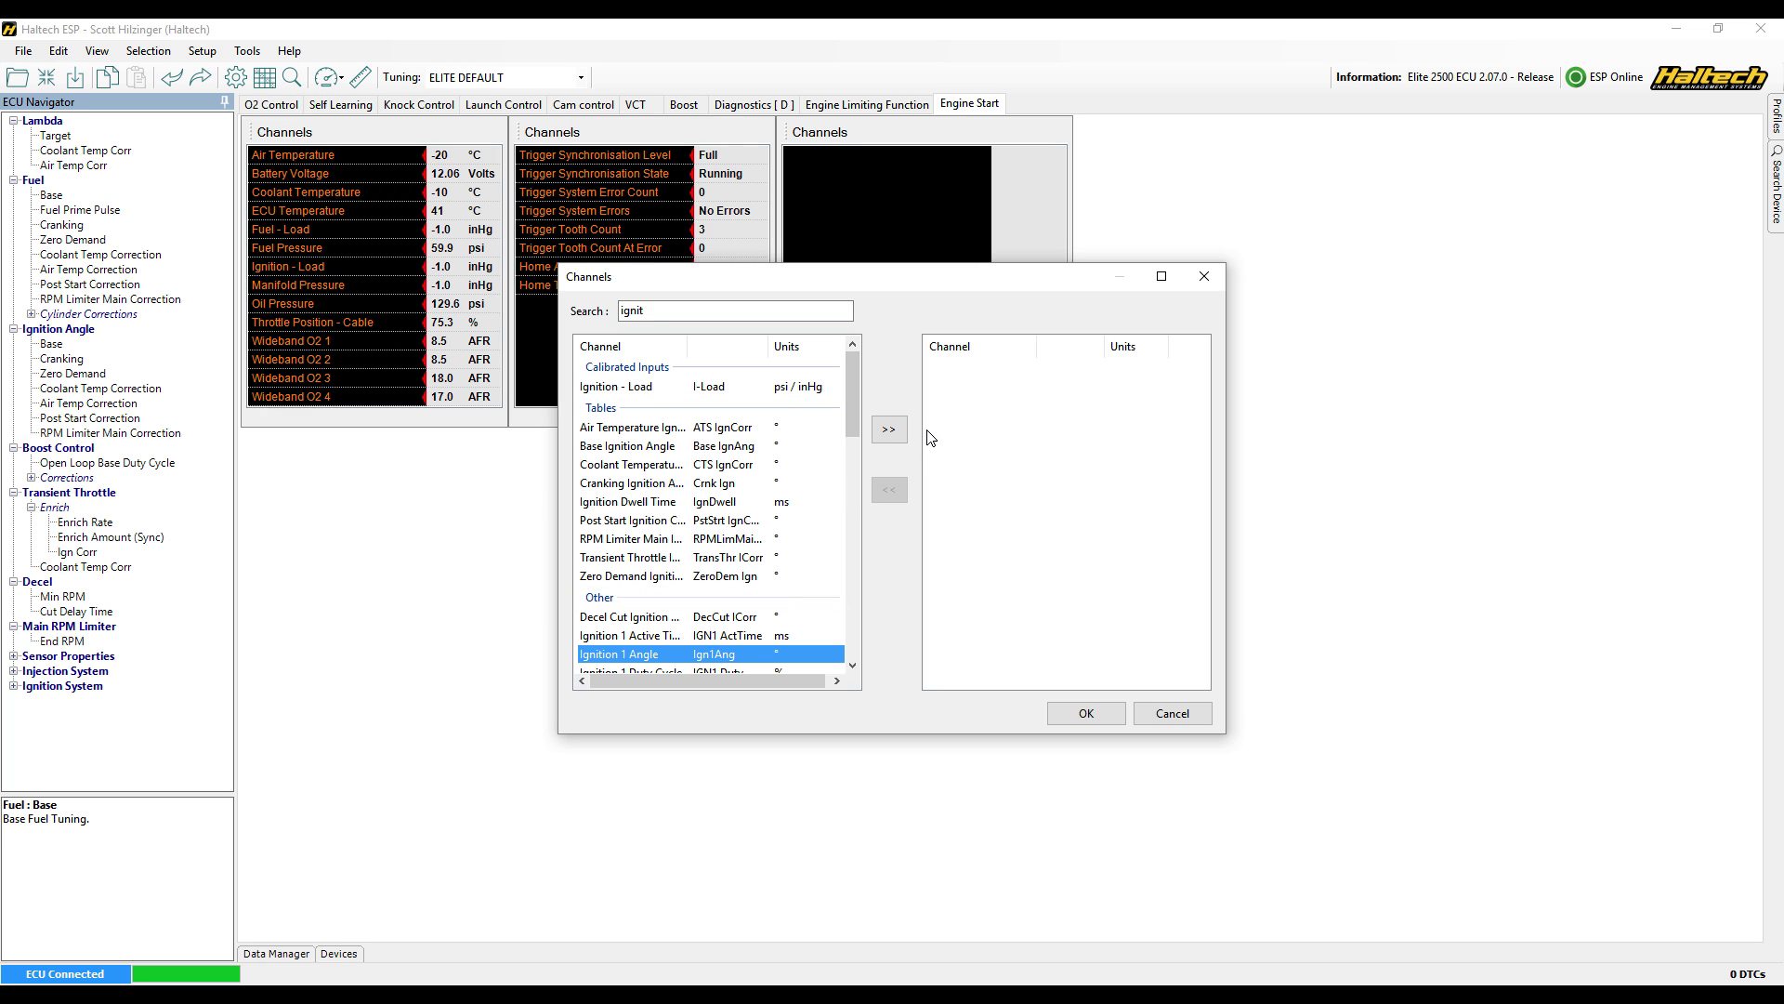
{"action": "left_click", "coordinate": [897, 434]}
Add Injector Output 1 Duty Cycle and Injection Time to the third list.
{"action": "left_click_drag", "start_coordinate": [650, 311], "coordinate": [586, 316]}
{"action": "type", "text": "injector 1"}
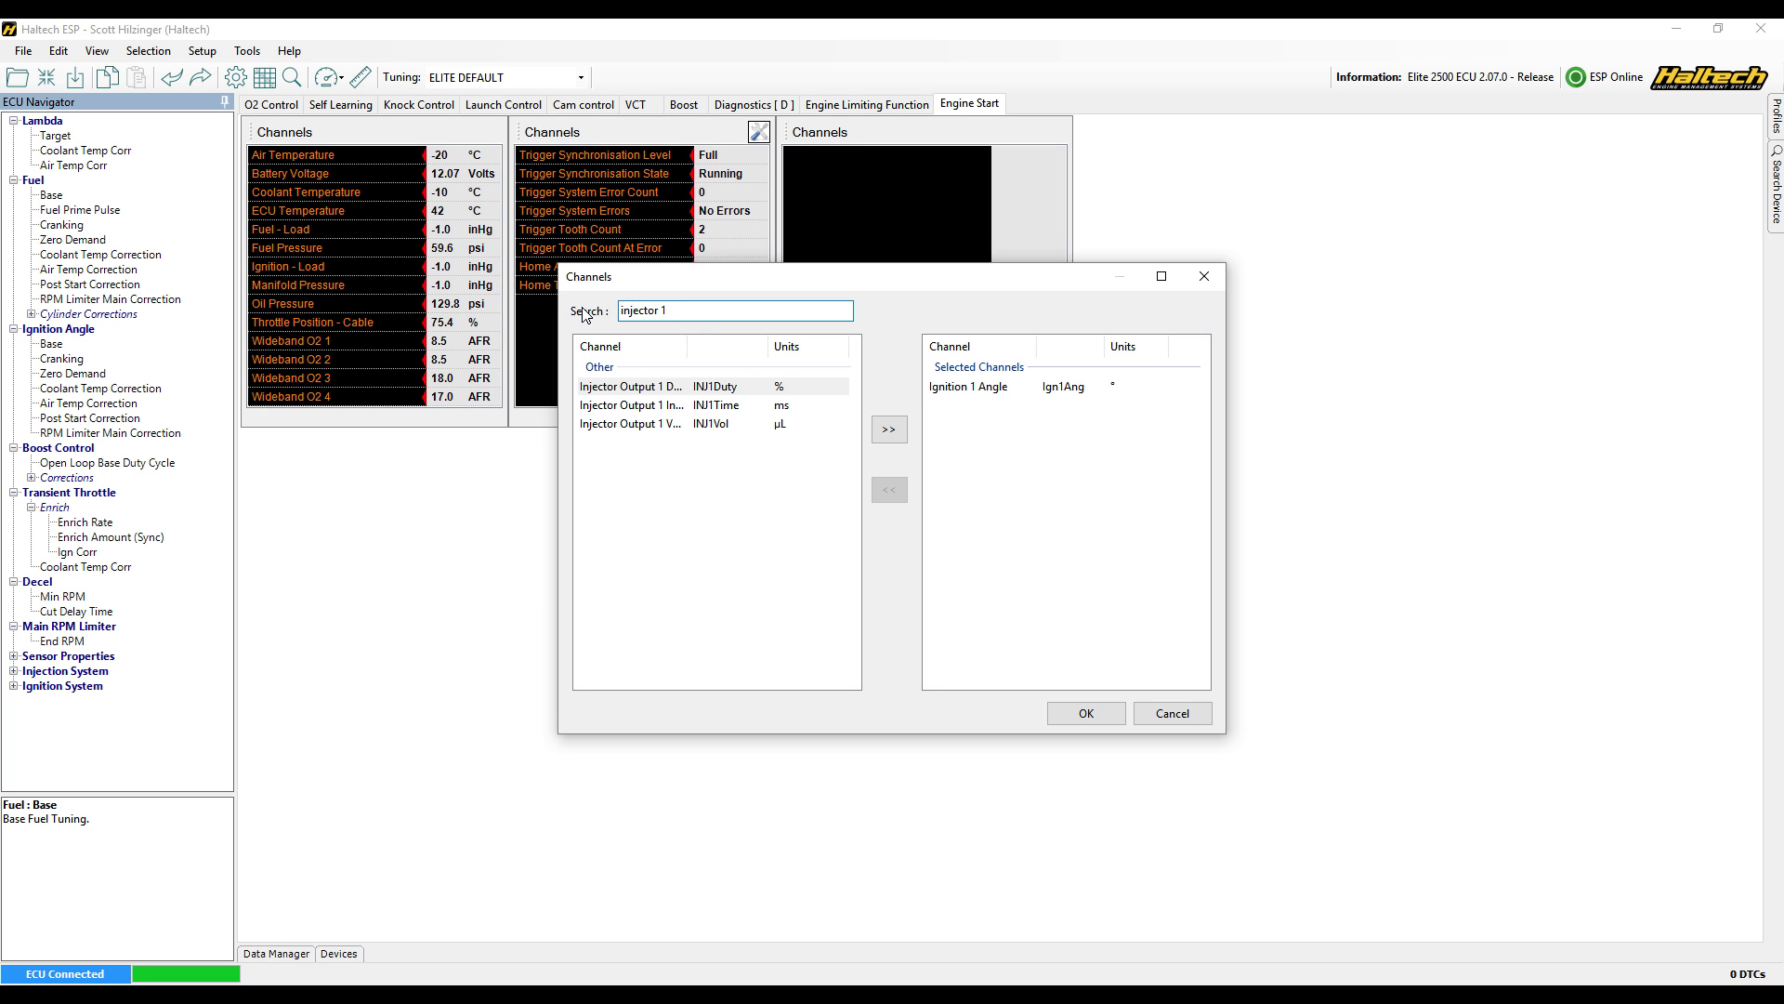
{"action": "left_click", "coordinate": [711, 387]}
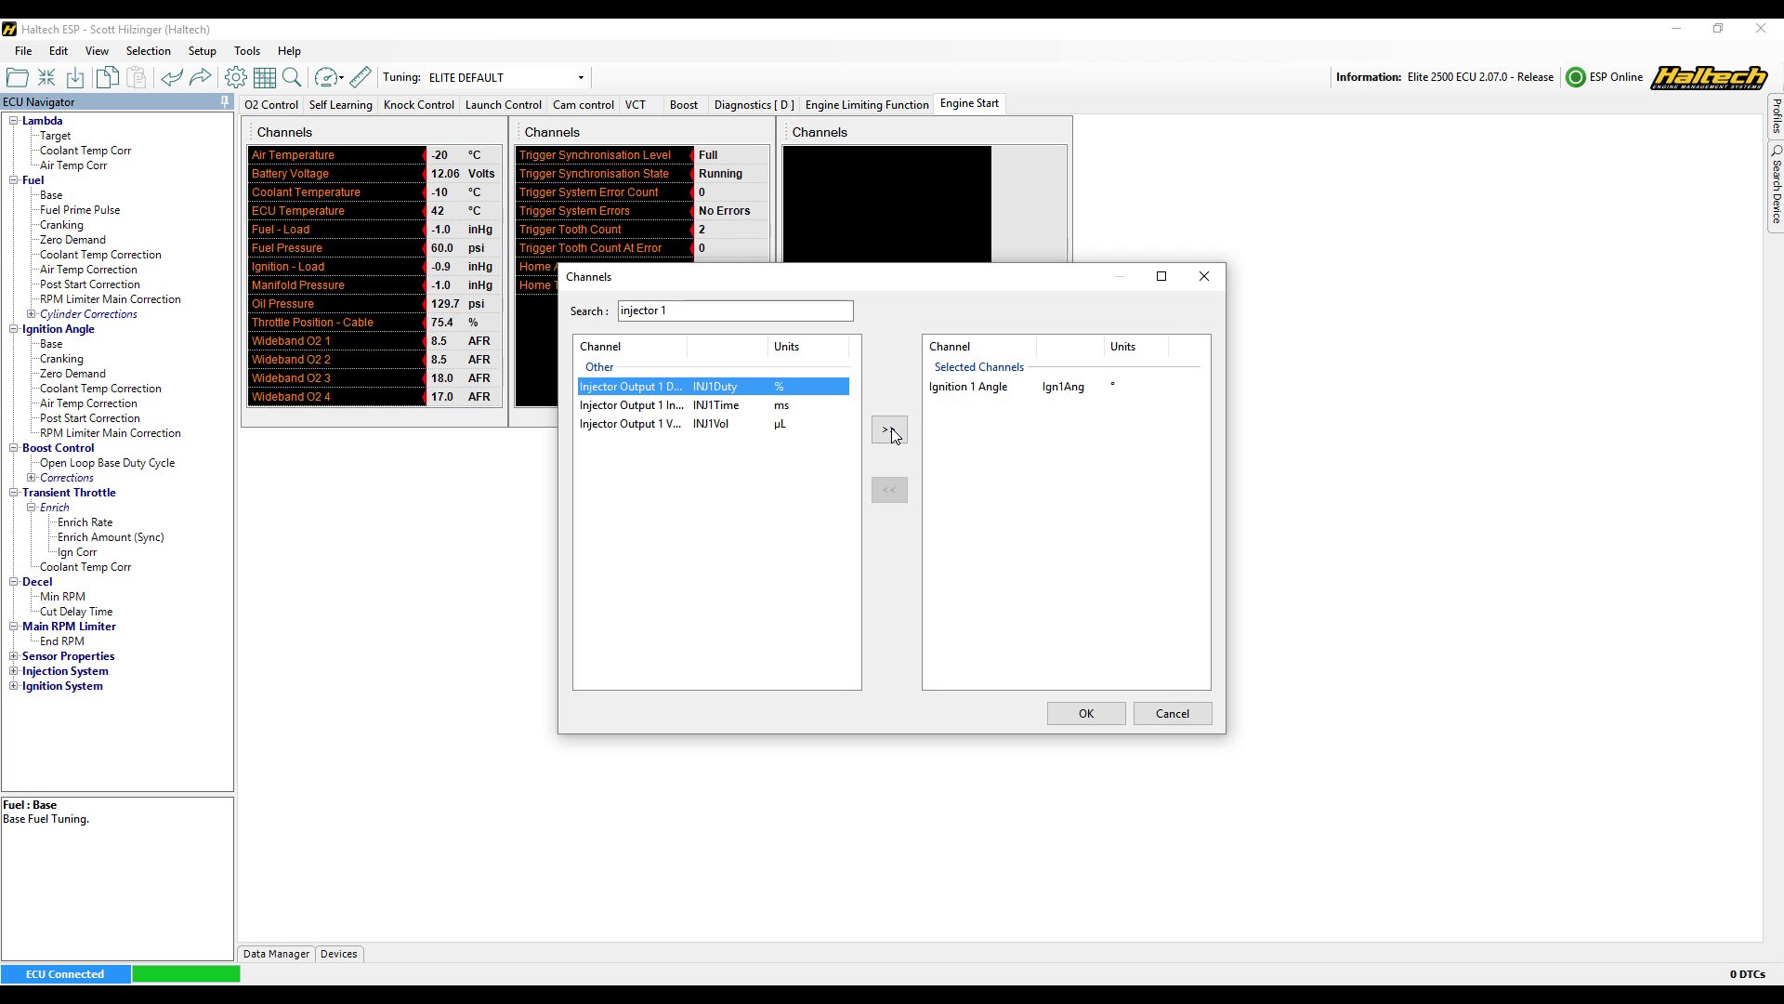
{"action": "left_click", "coordinate": [890, 429]}
{"action": "left_click", "coordinate": [748, 387]}
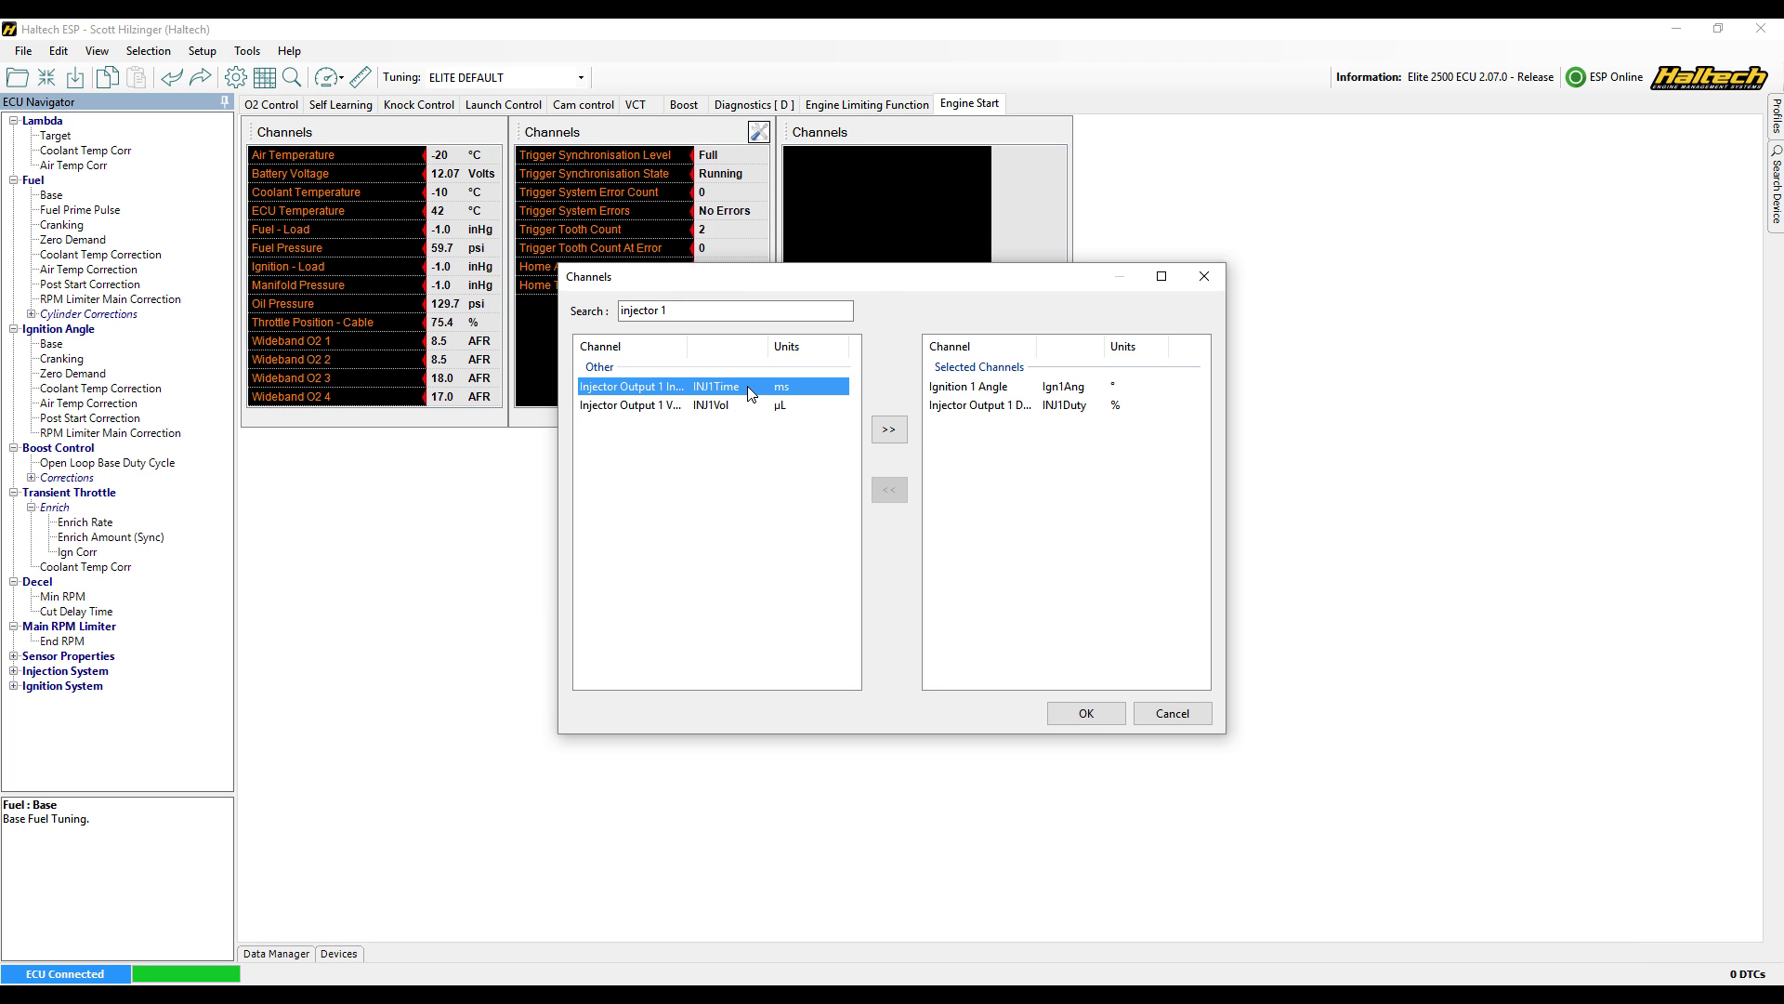
{"action": "left_click", "coordinate": [890, 431]}
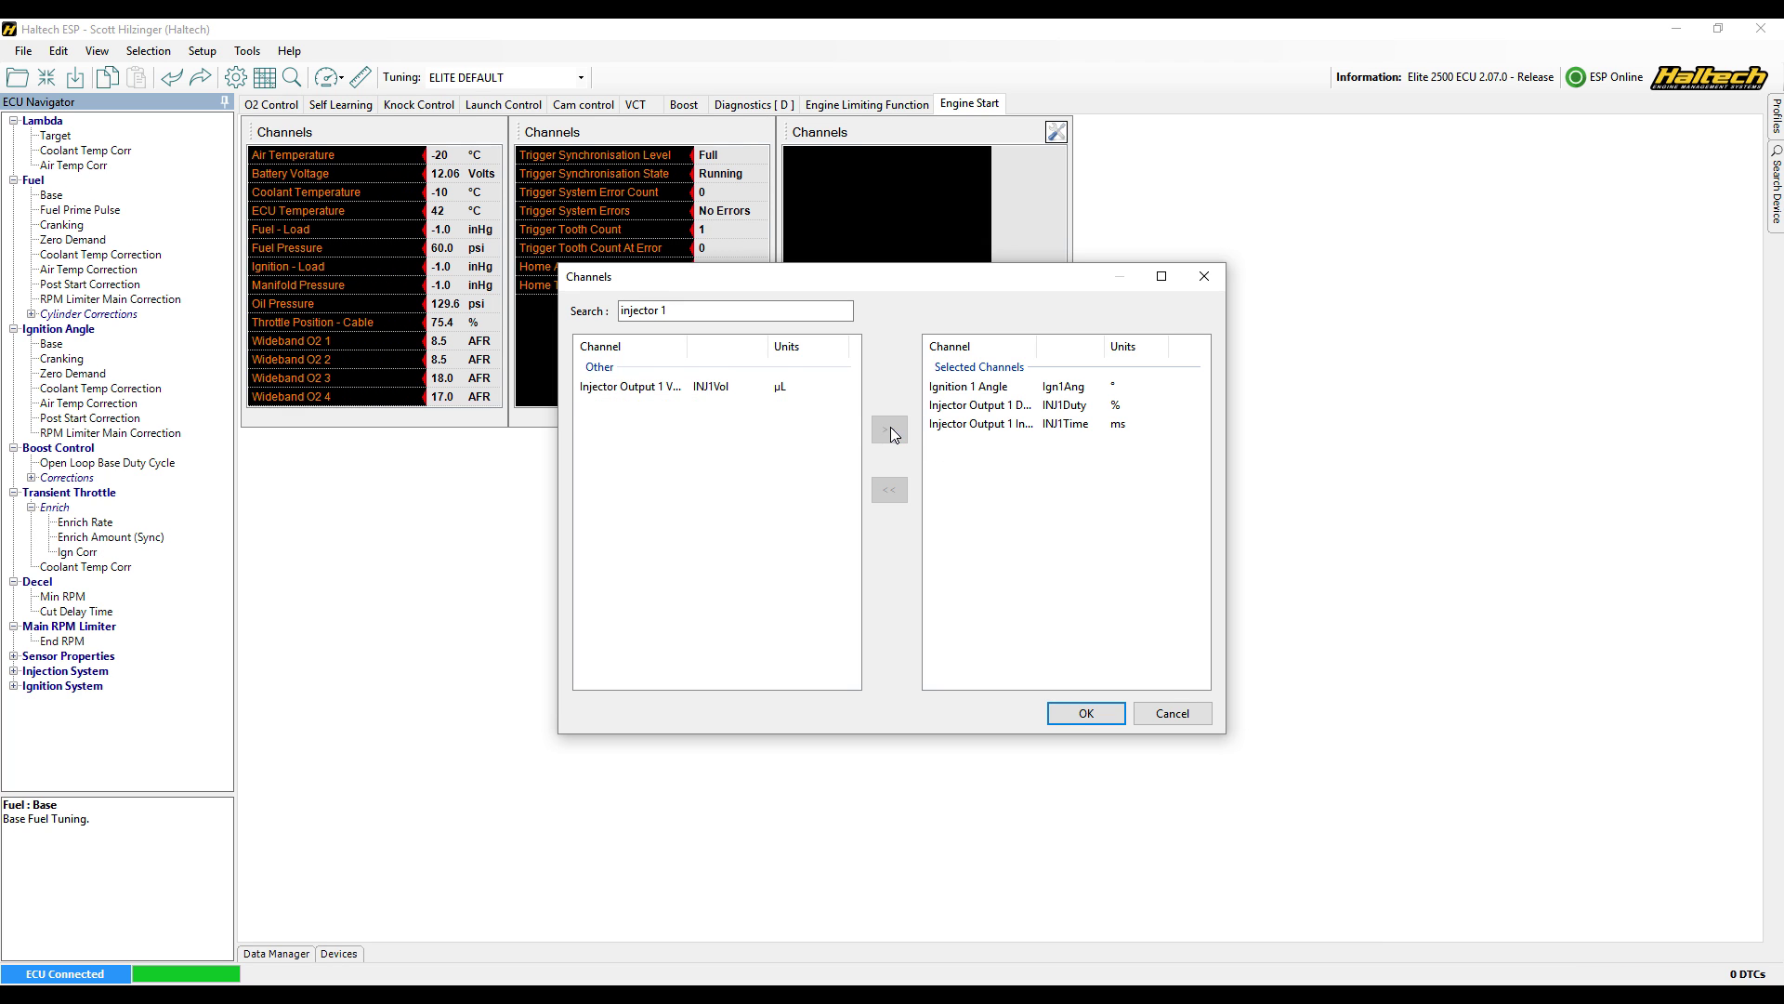
{"action": "left_click", "coordinate": [1114, 721]}
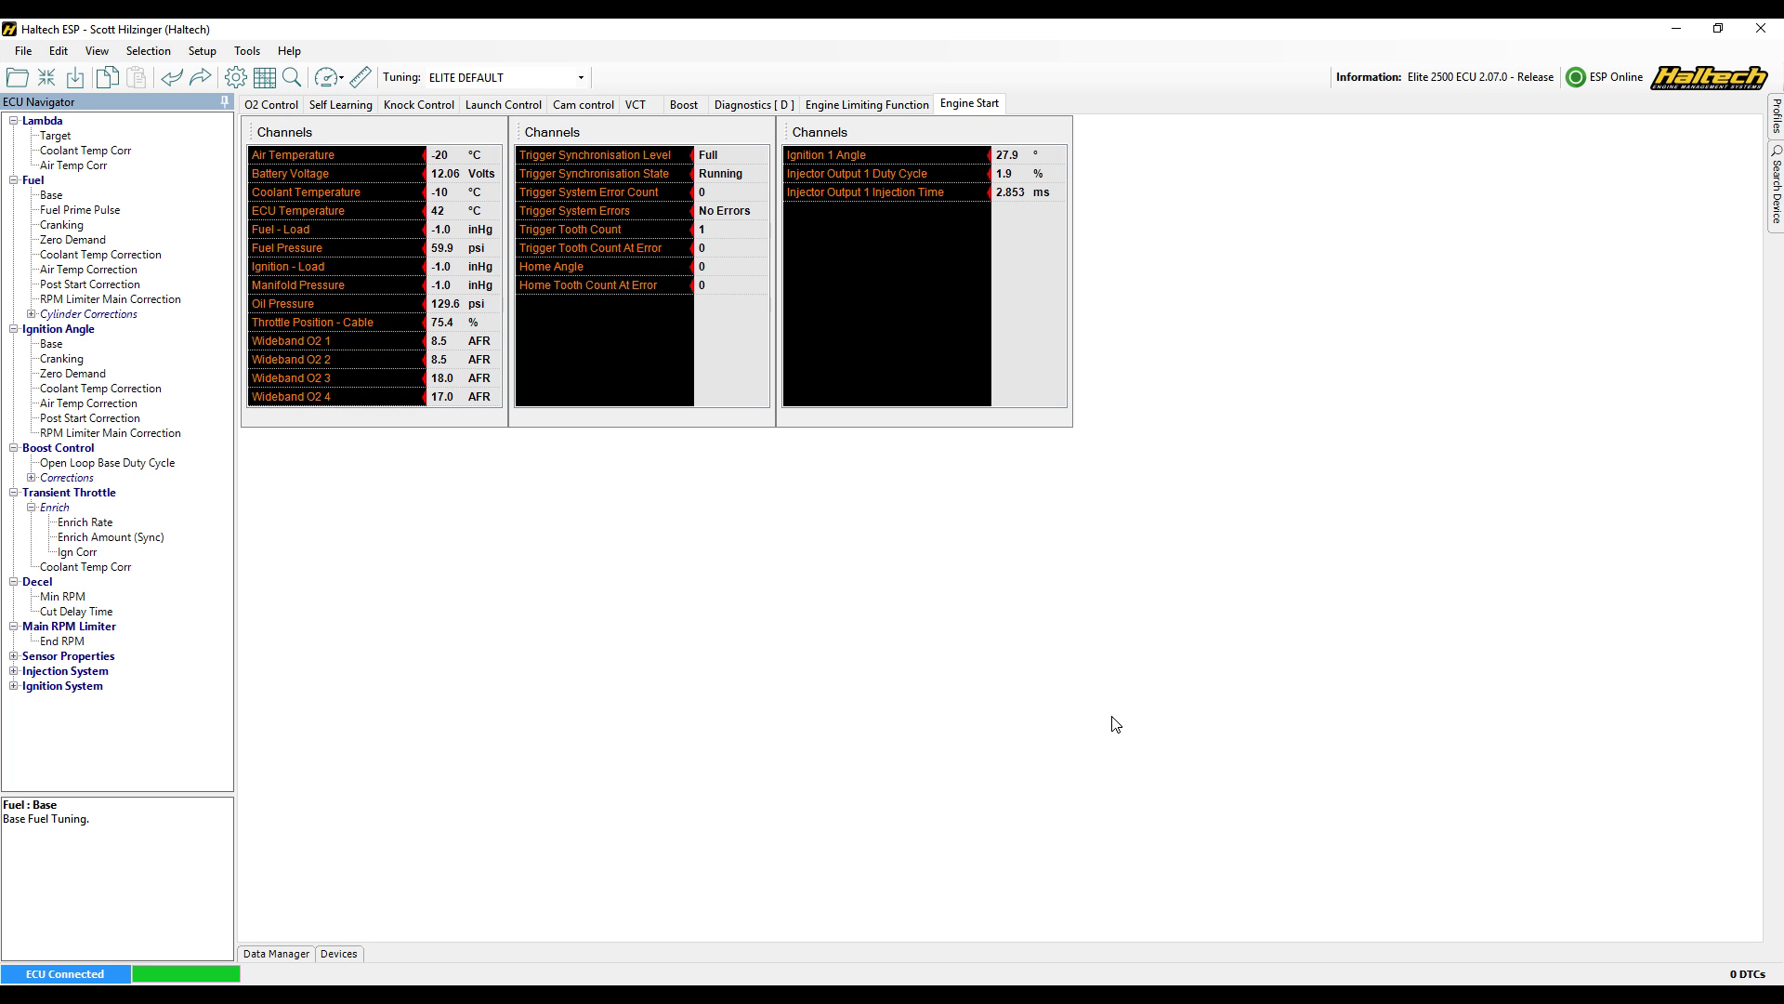
Rename the first Channels list to 'Sensors'.
{"action": "right_click", "coordinate": [287, 137]}
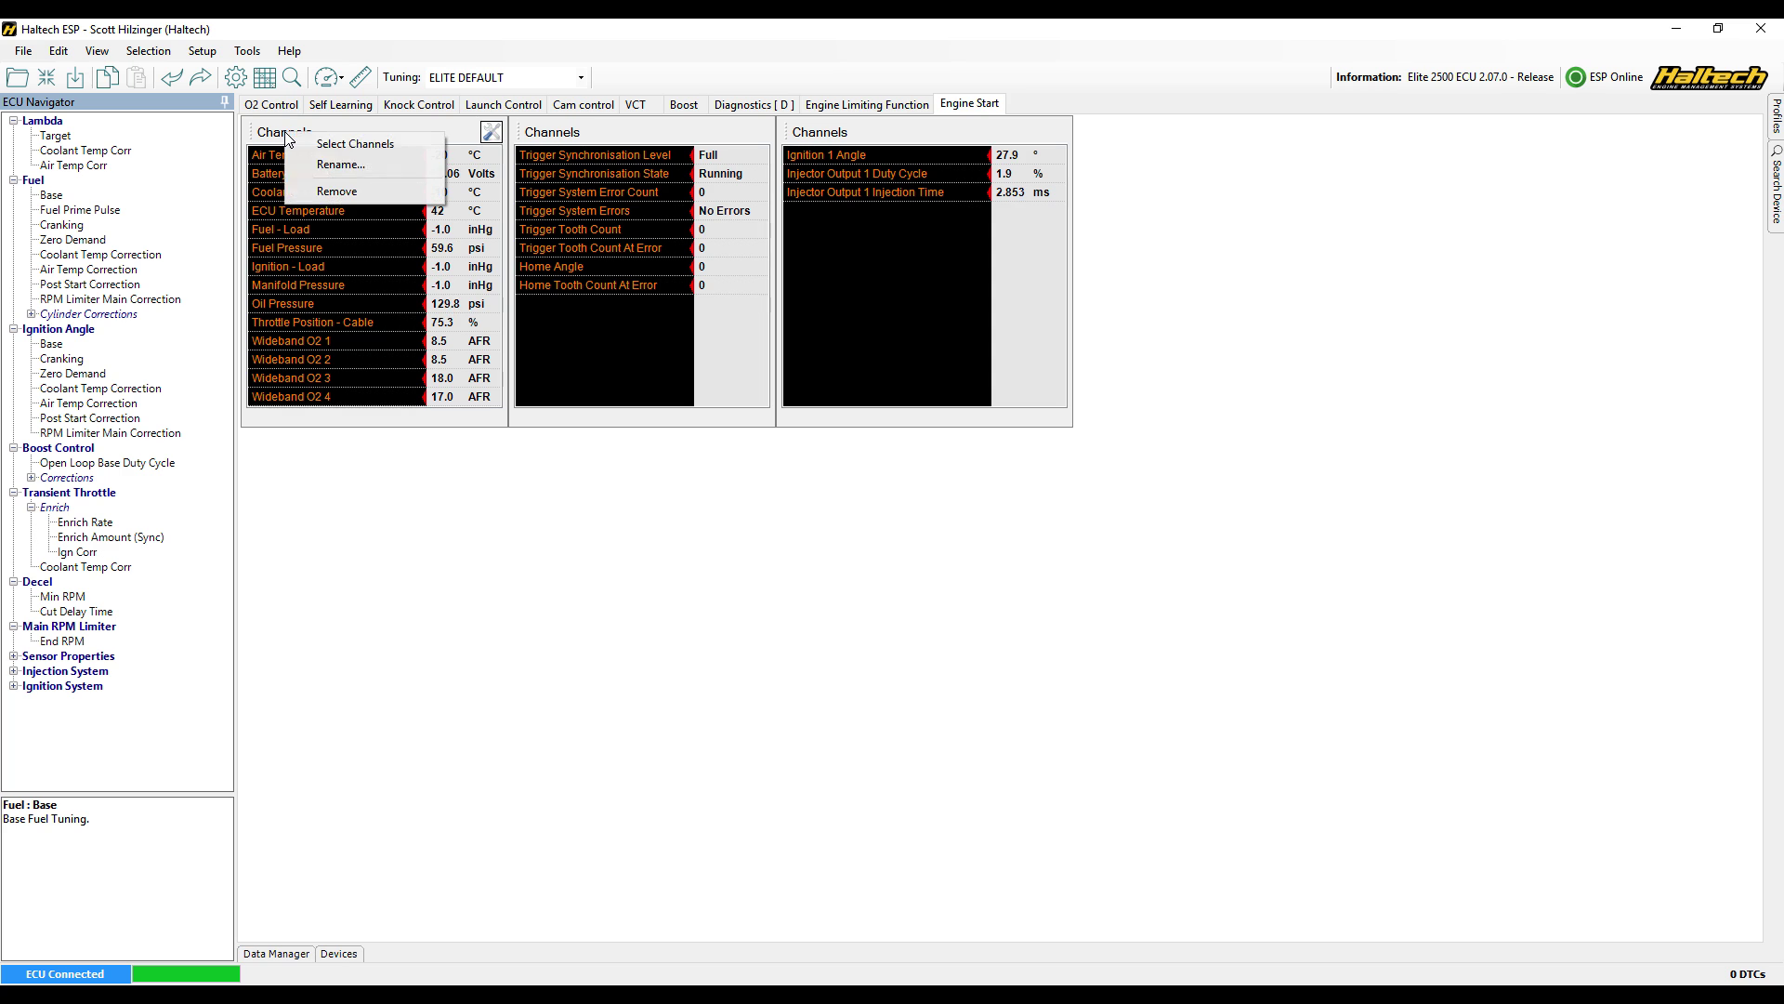
{"action": "left_click", "coordinate": [350, 163]}
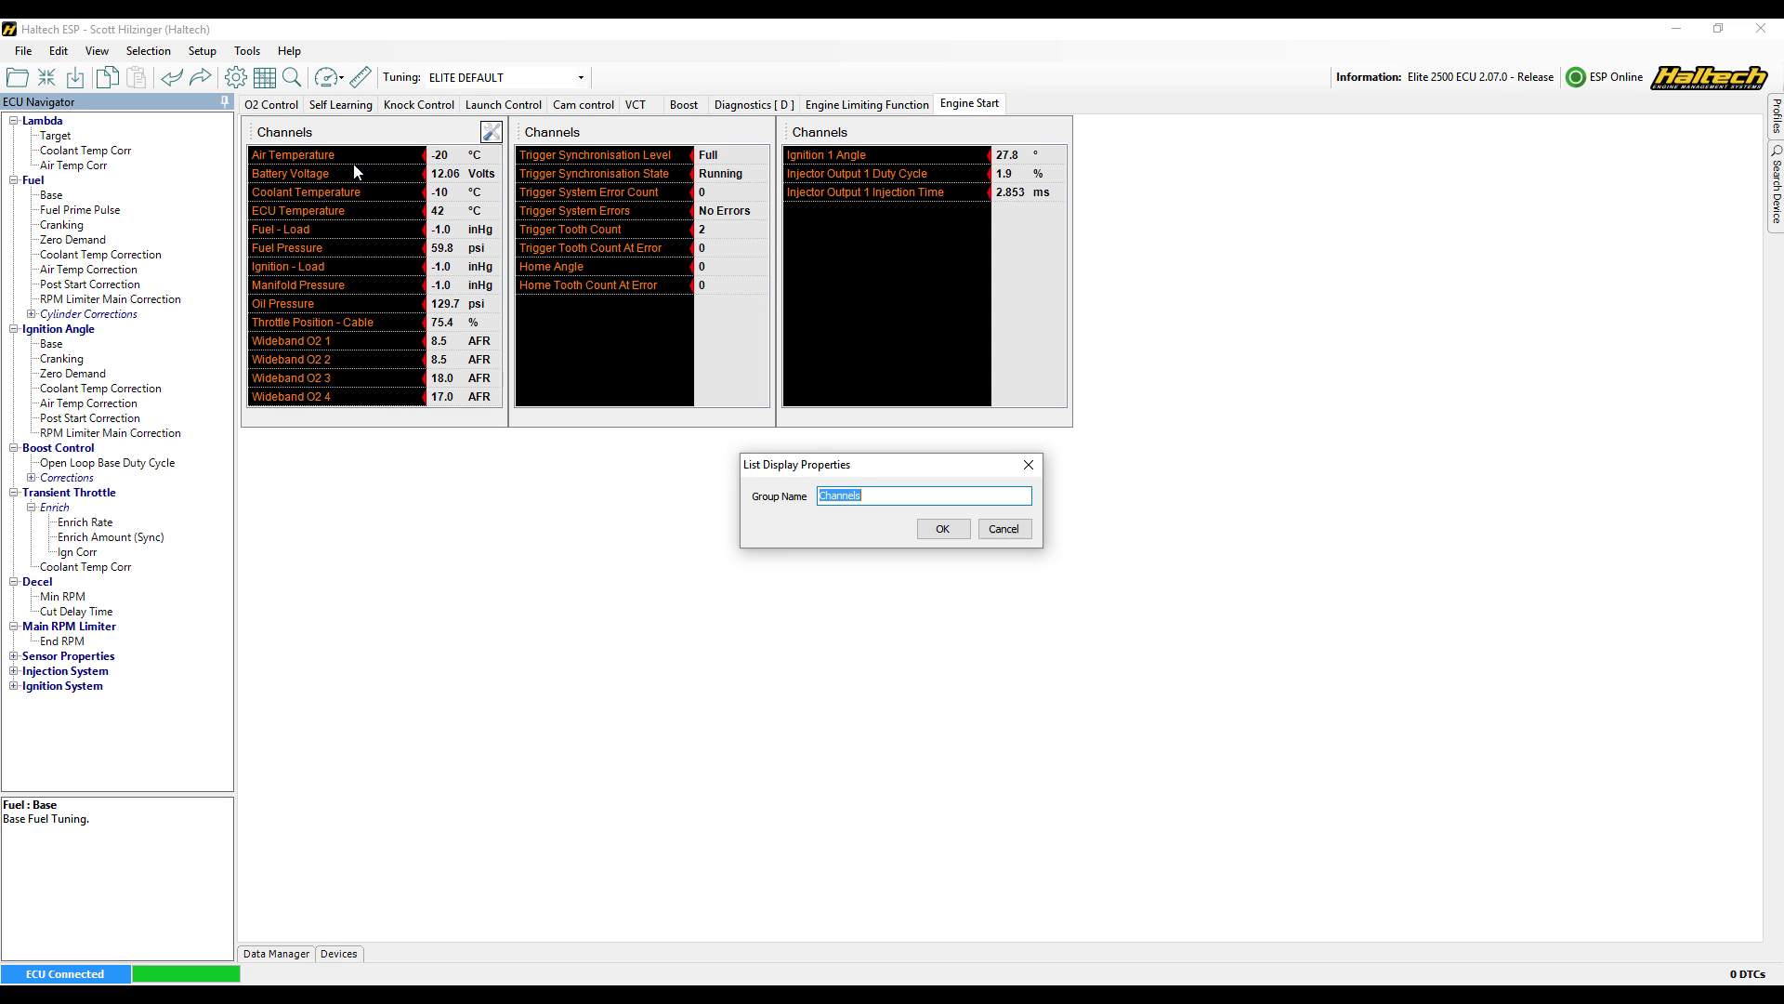
{"action": "type", "text": "Sensors"}
{"action": "key", "text": "Return"}
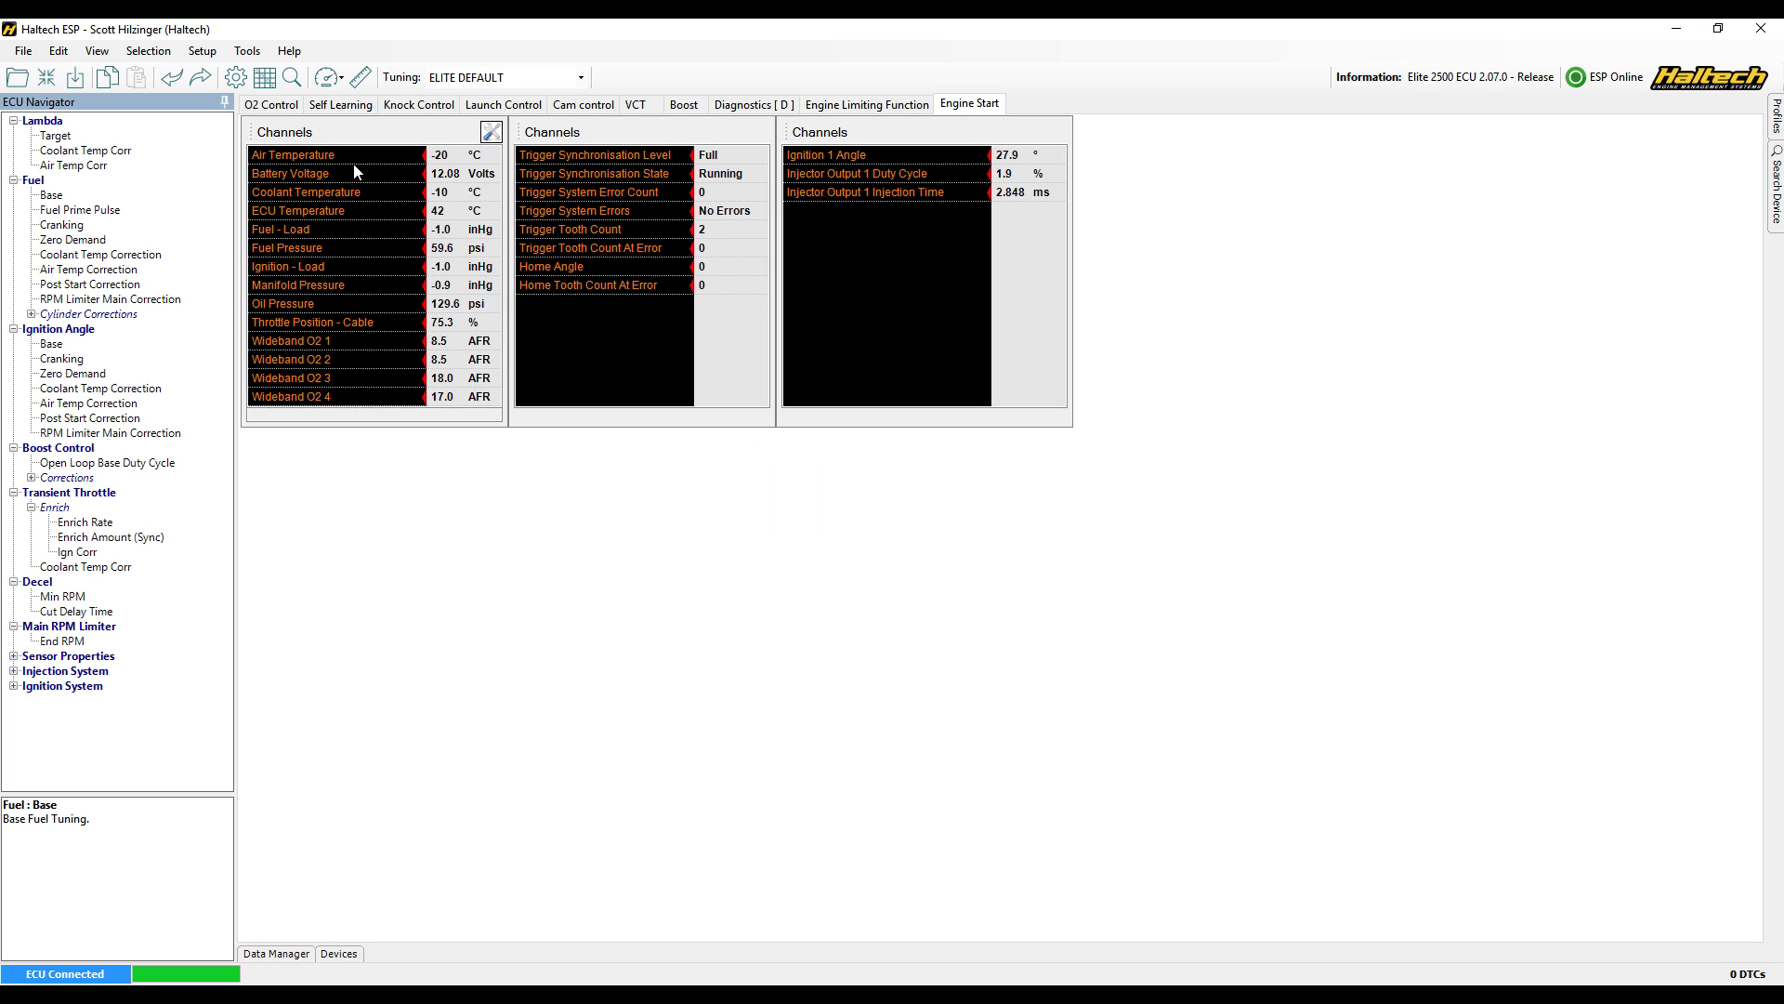
Rename the second Channels list to 'Triggers'.
{"action": "right_click", "coordinate": [542, 133]}
{"action": "left_click", "coordinate": [615, 166]}
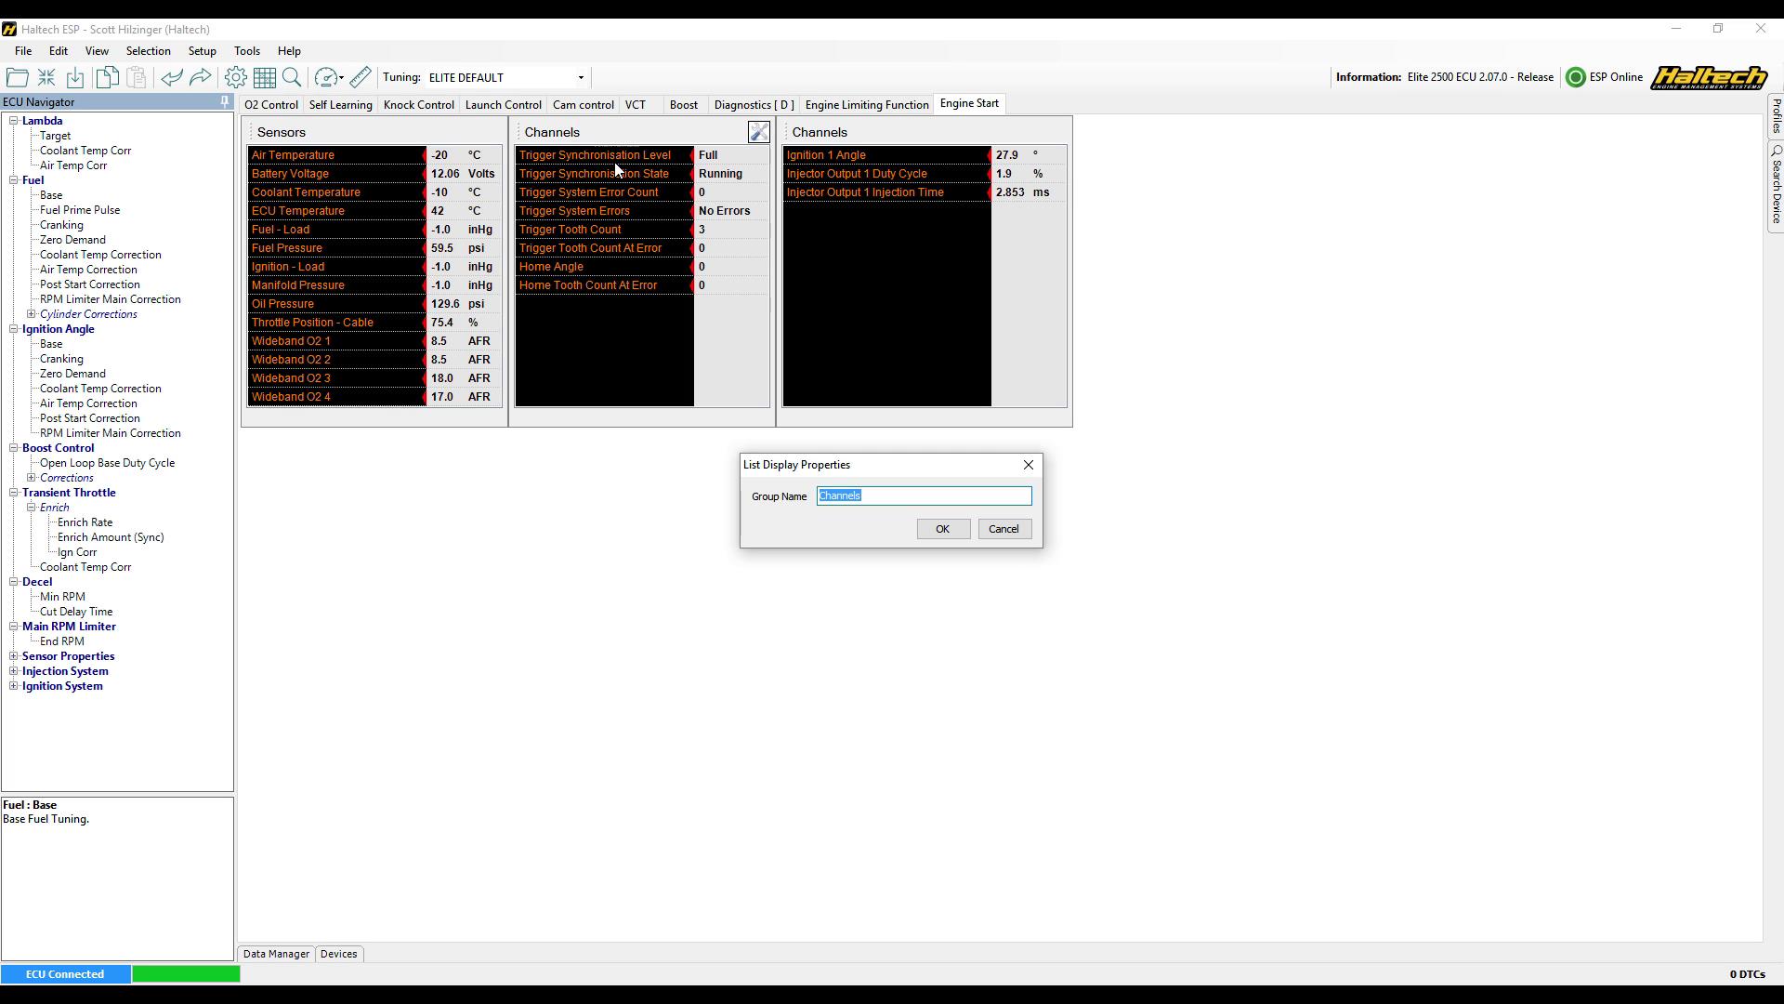
{"action": "type", "text": "Triggers"}
{"action": "key", "text": "Return"}
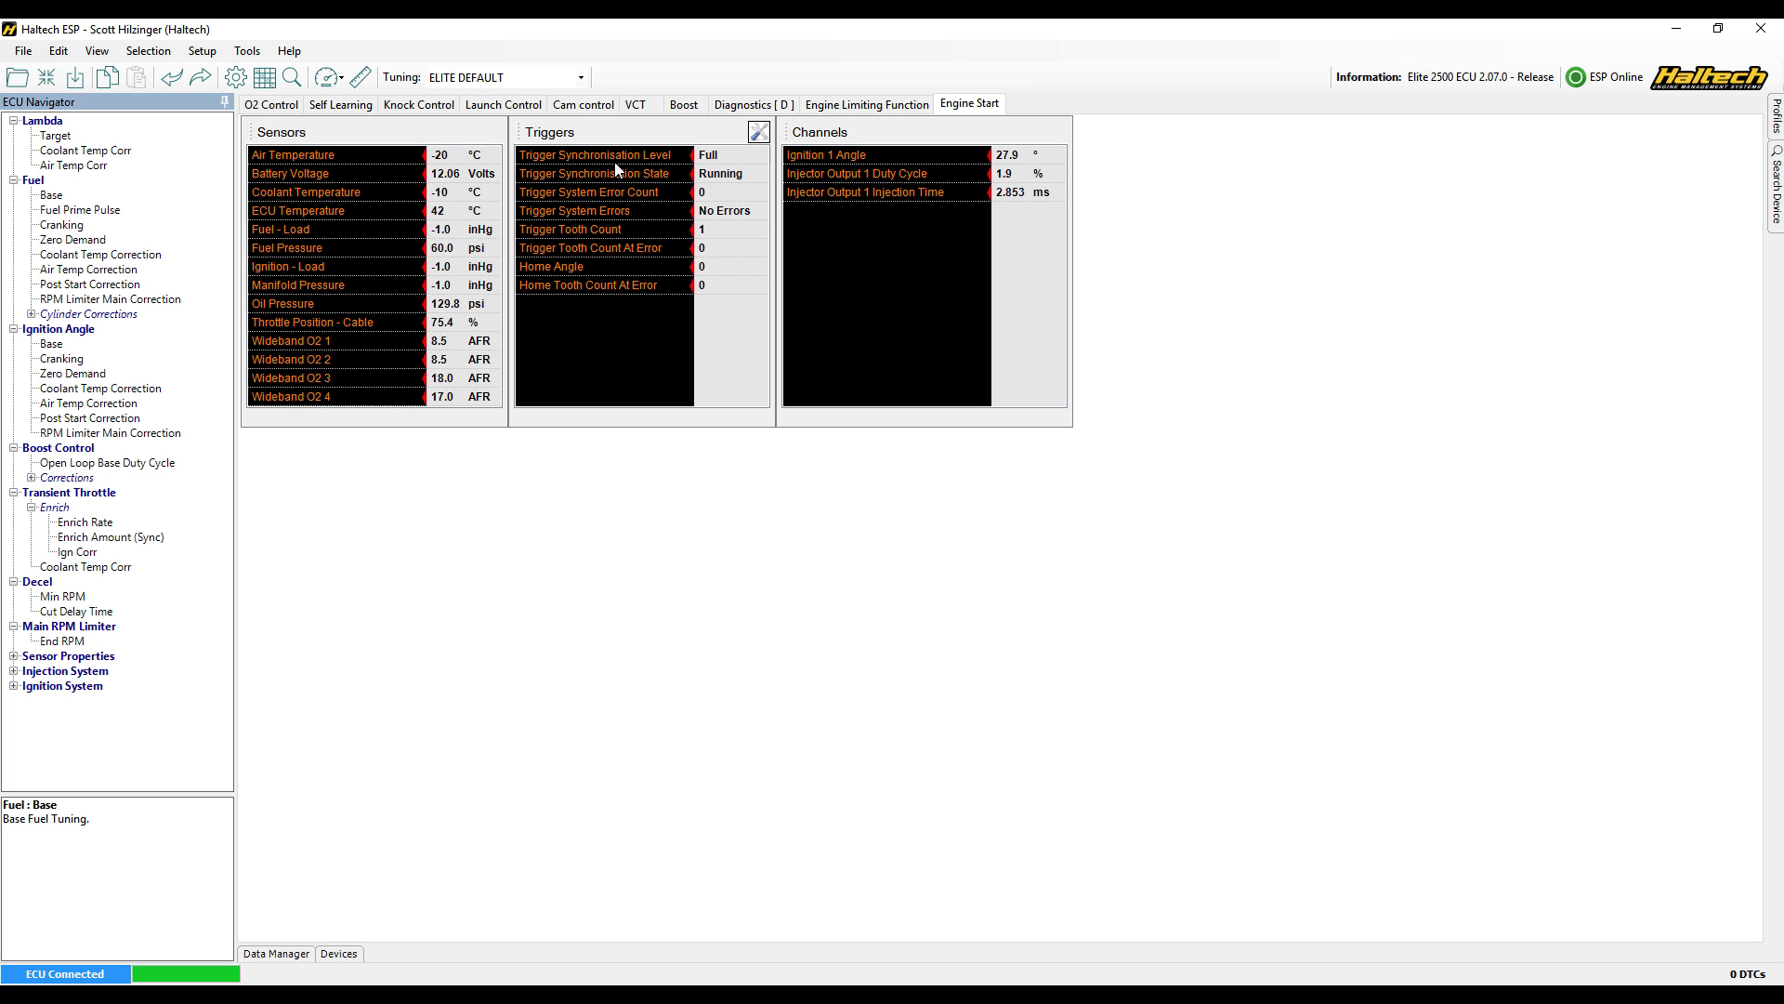
Rename the third Channels list to 'Outputs'.
{"action": "right_click", "coordinate": [813, 140]}
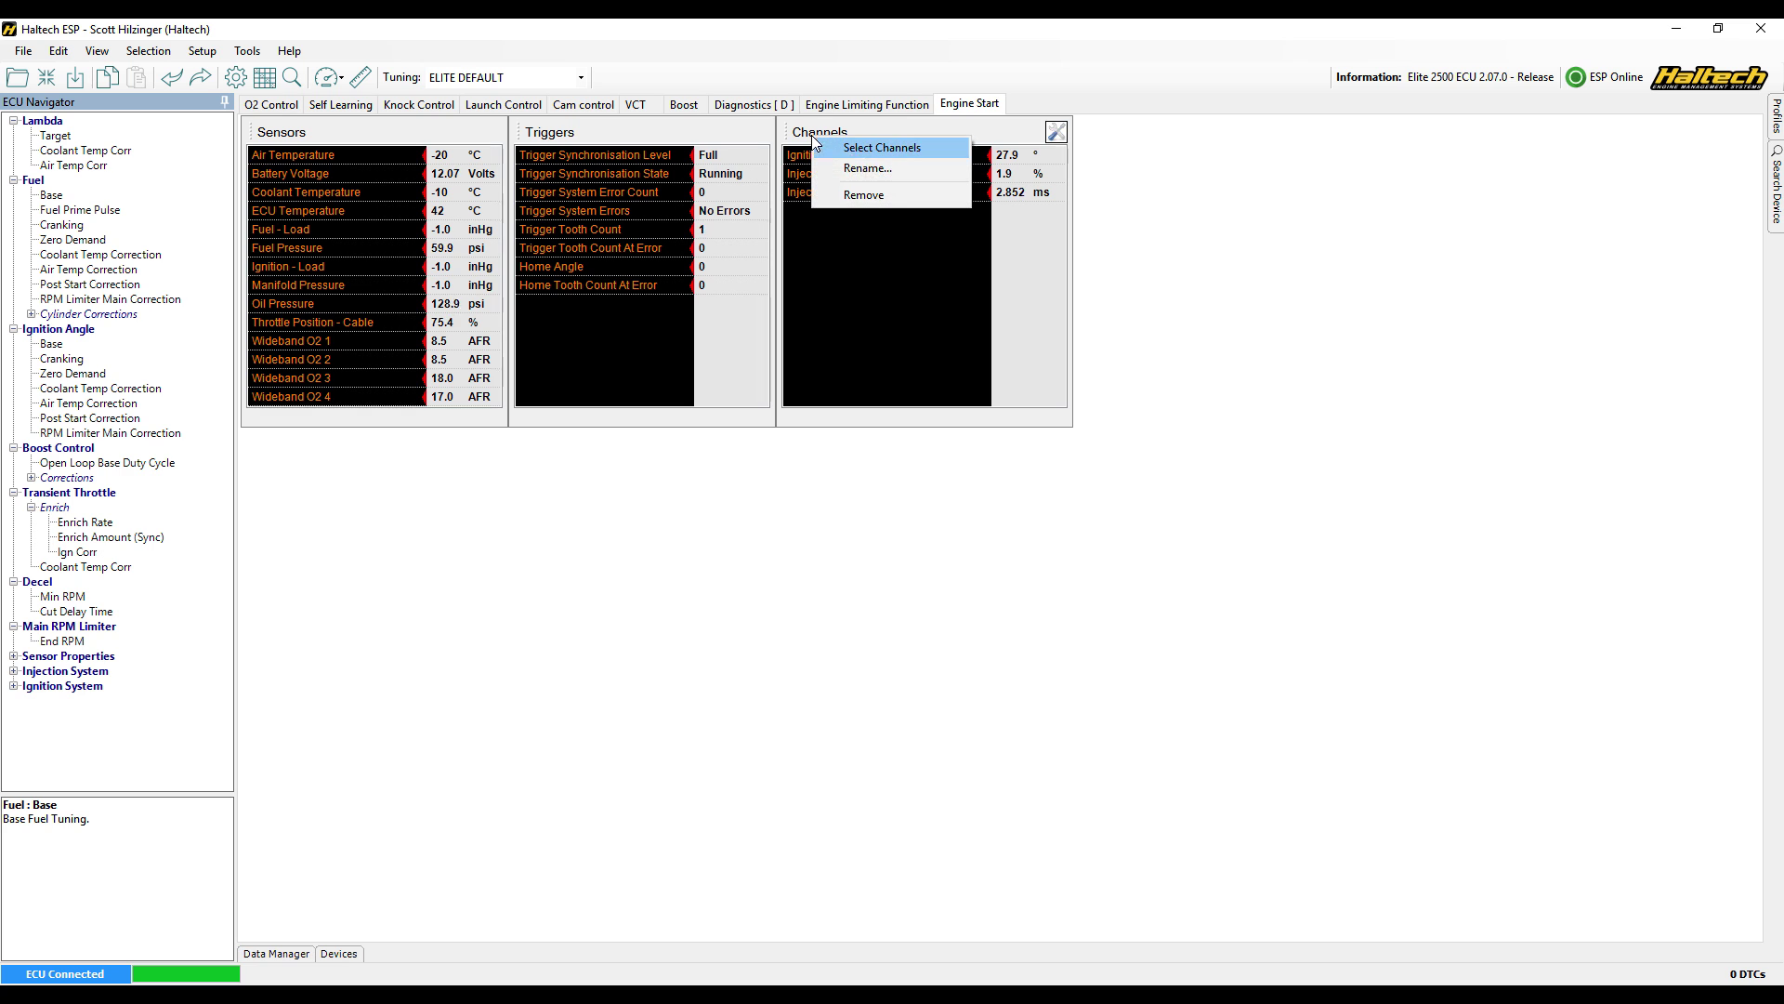
{"action": "left_click", "coordinate": [877, 168]}
{"action": "type", "text": "Outputs"}
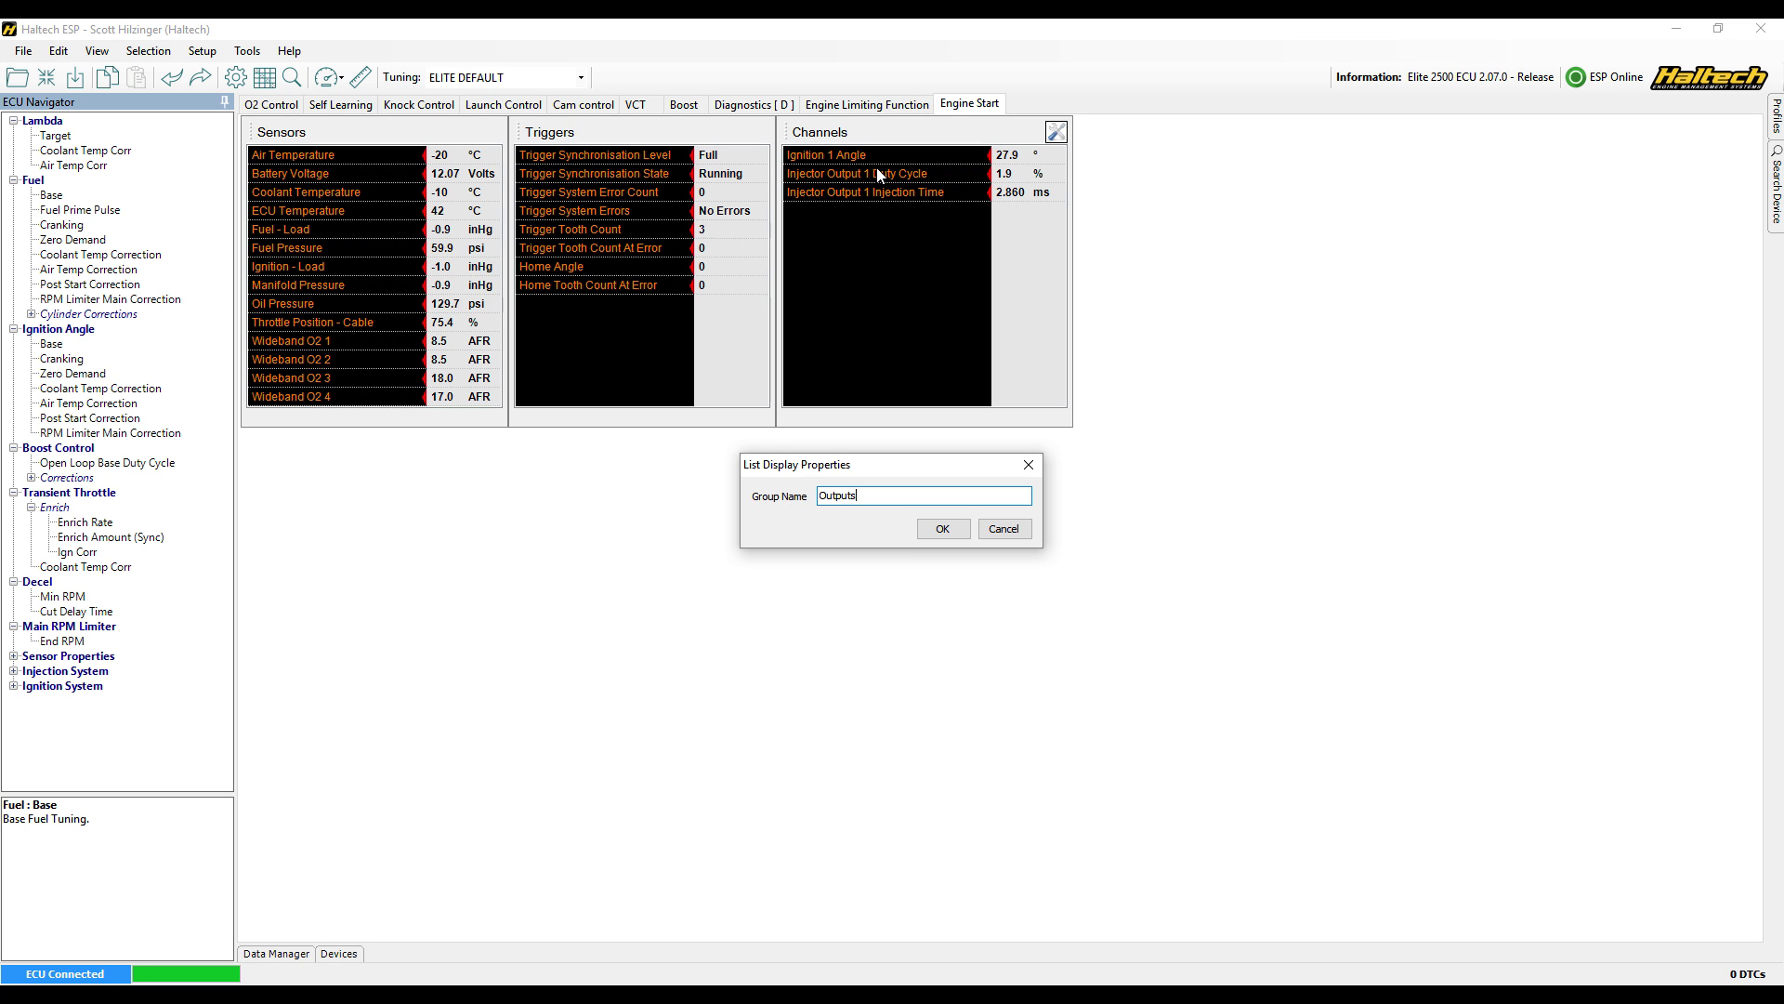
{"action": "key", "text": "Return"}
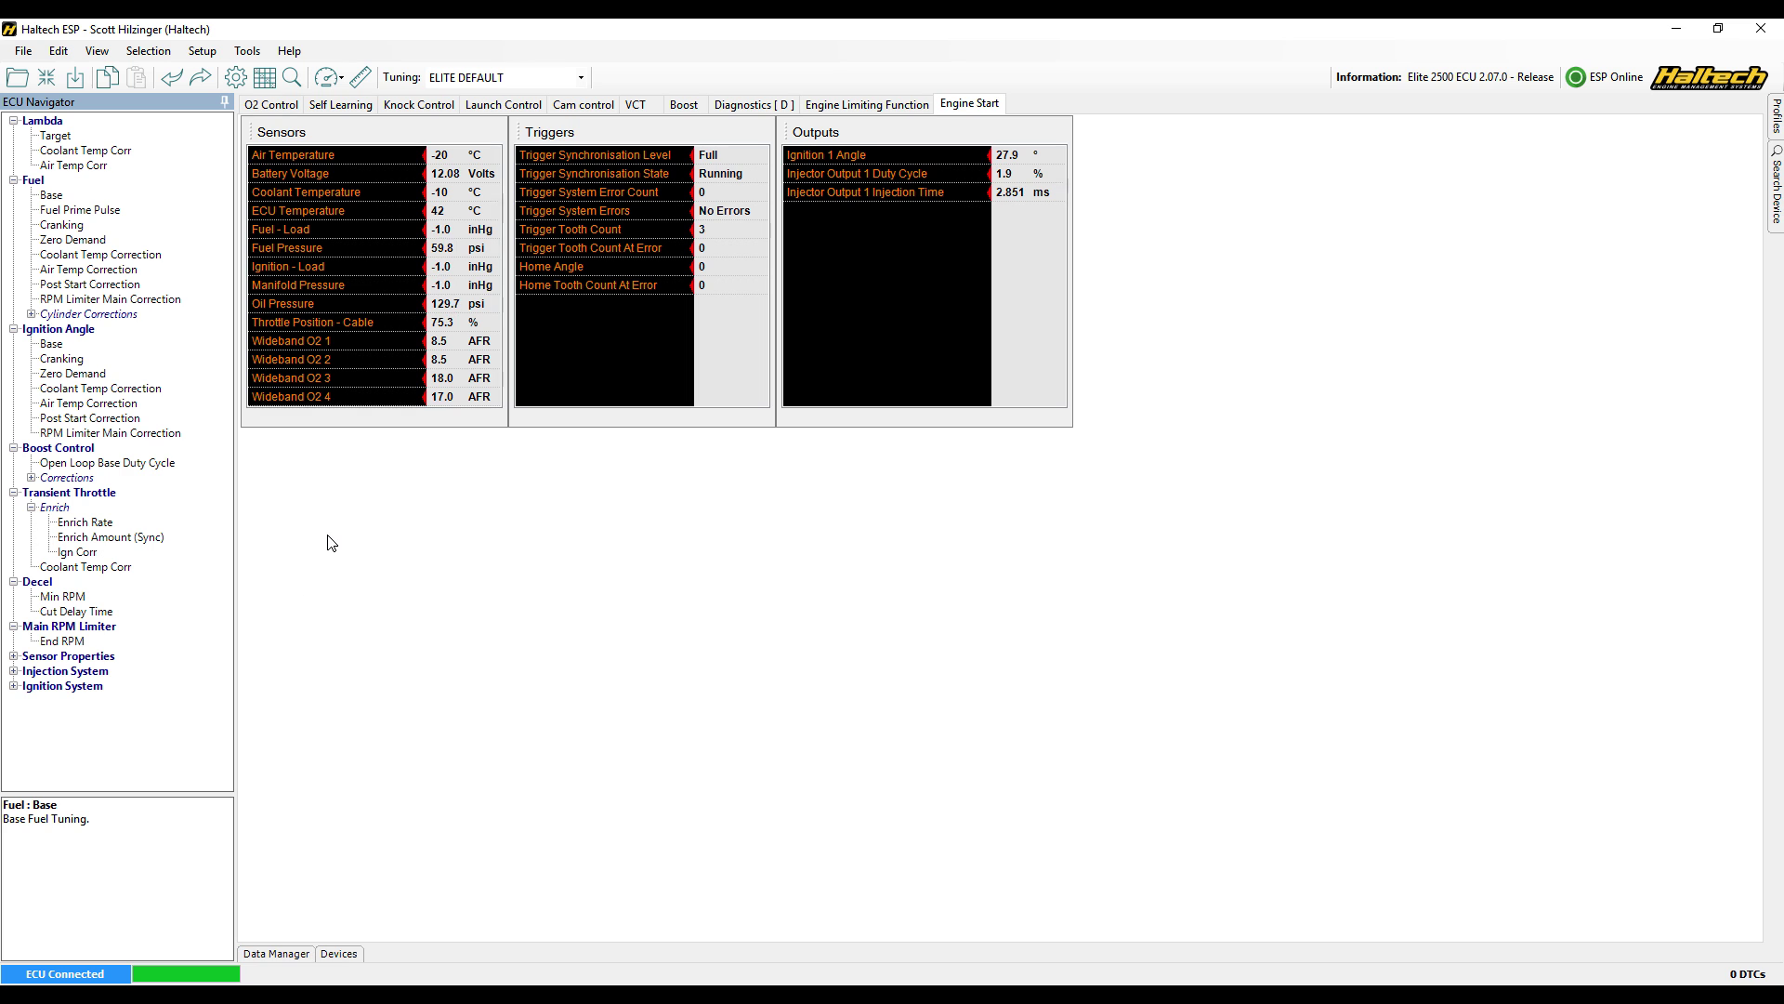
Add 2D and 3D views of the Base fuel table, docked side by side.
{"action": "right_click", "coordinate": [266, 458]}
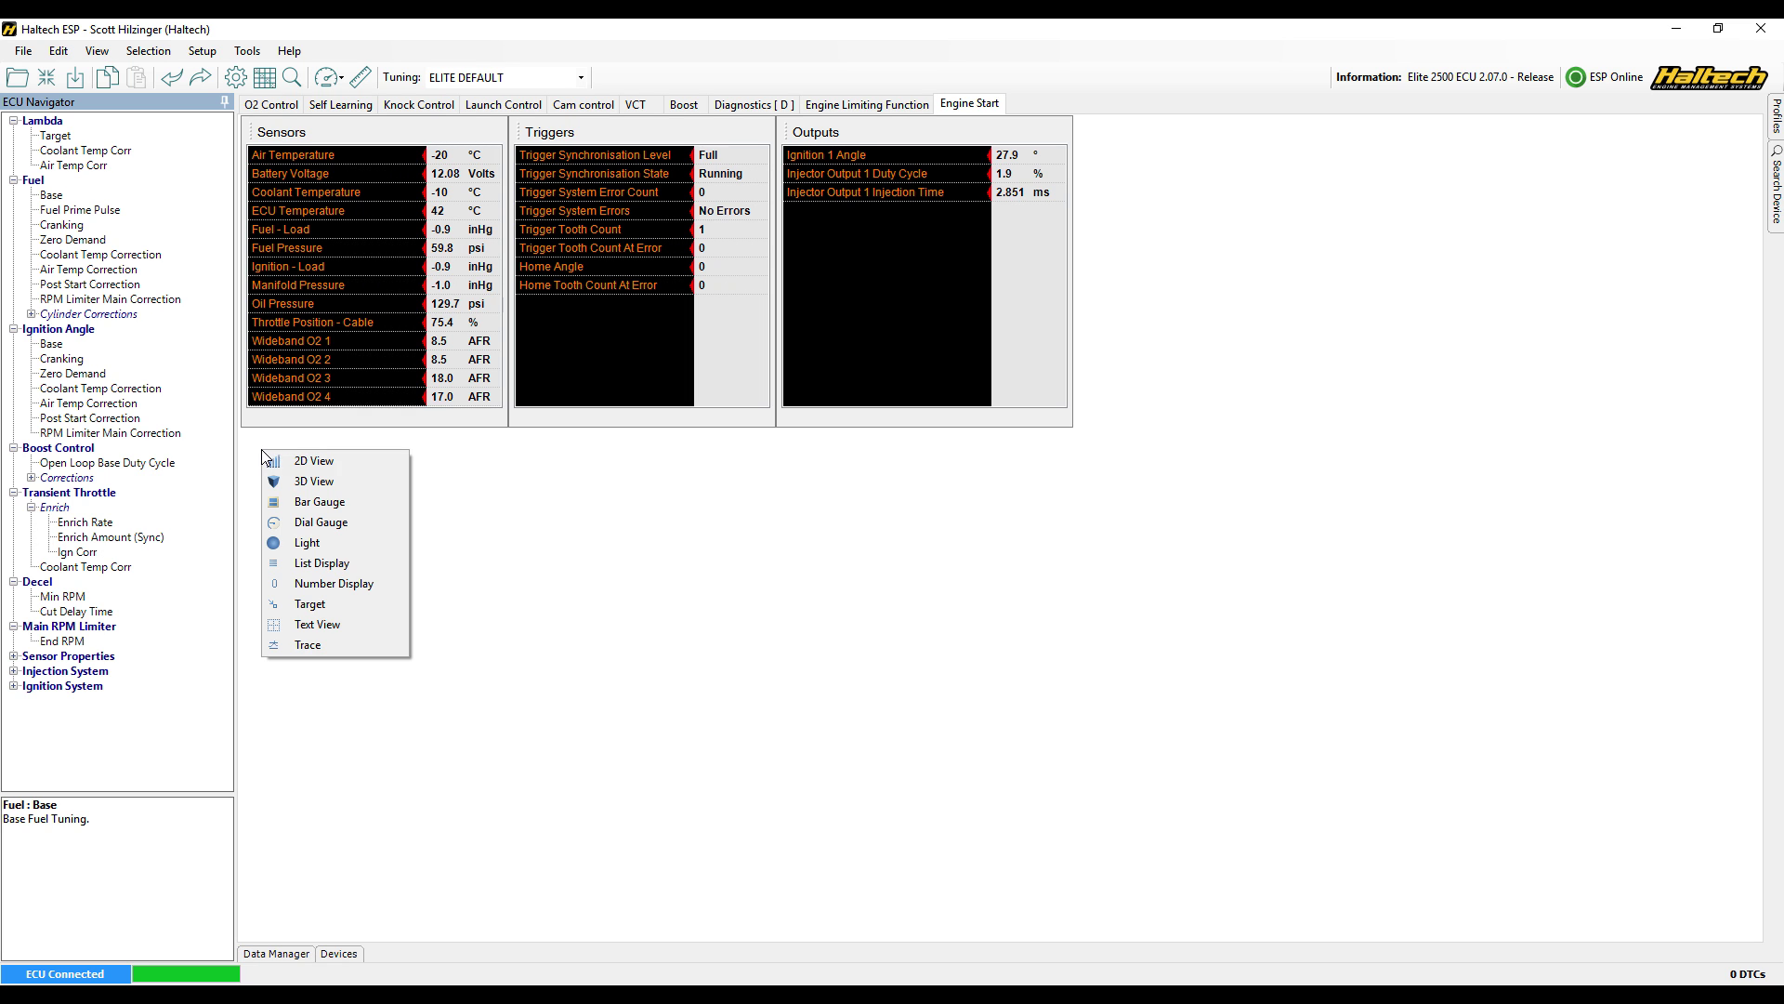
{"action": "left_click", "coordinate": [302, 462]}
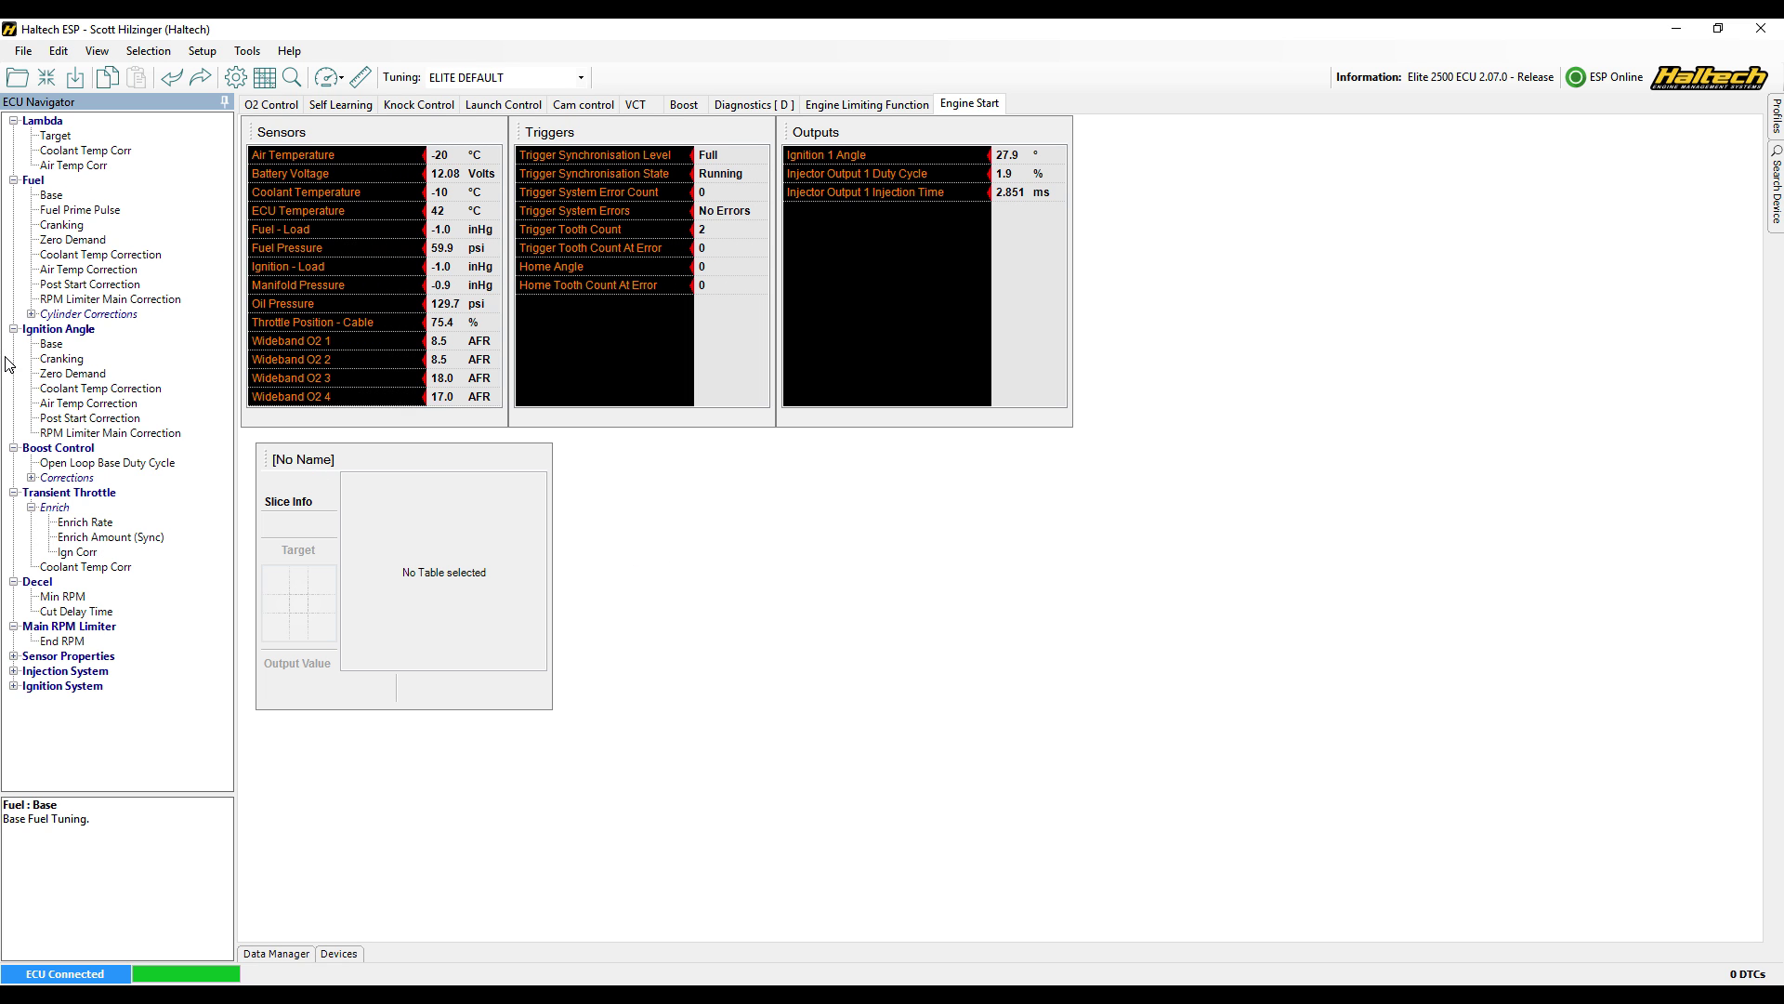
{"action": "left_click", "coordinate": [52, 195]}
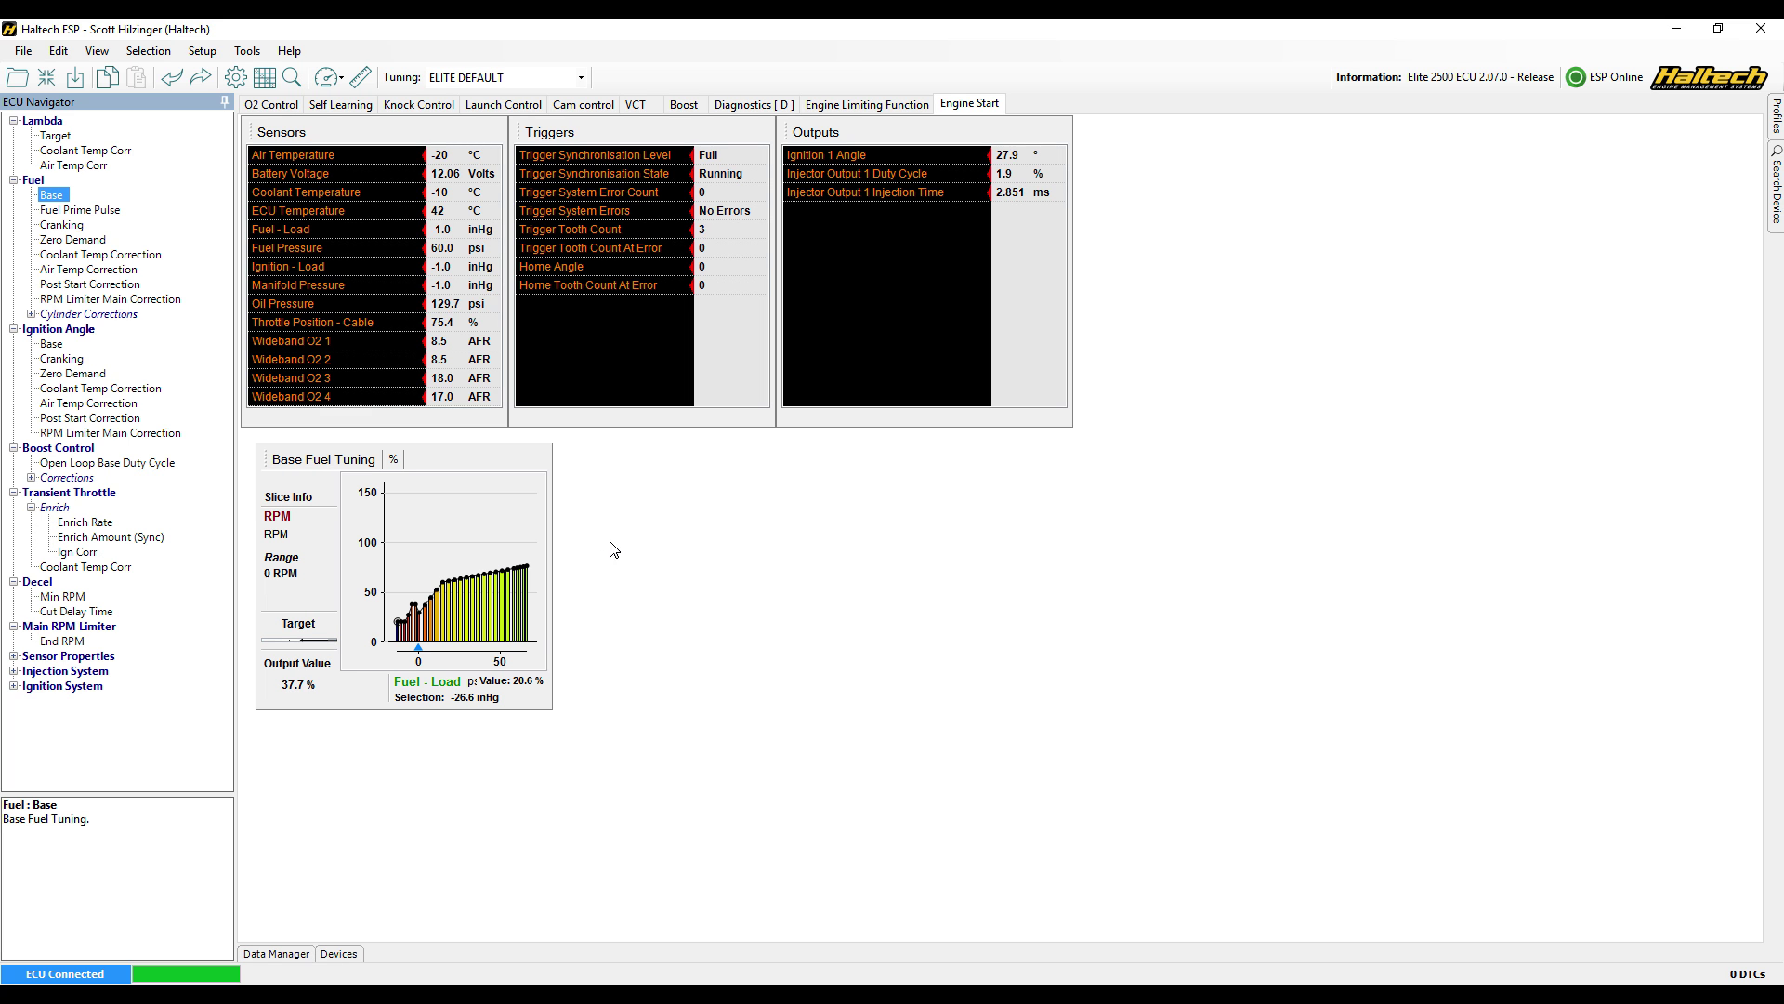
{"action": "right_click", "coordinate": [630, 515]}
{"action": "left_click", "coordinate": [681, 546]}
{"action": "left_click_drag", "start_coordinate": [714, 521], "coordinate": [640, 461]}
Add a bar gauge showing the throttle position (TPS-C) channel.
{"action": "right_click", "coordinate": [911, 555]}
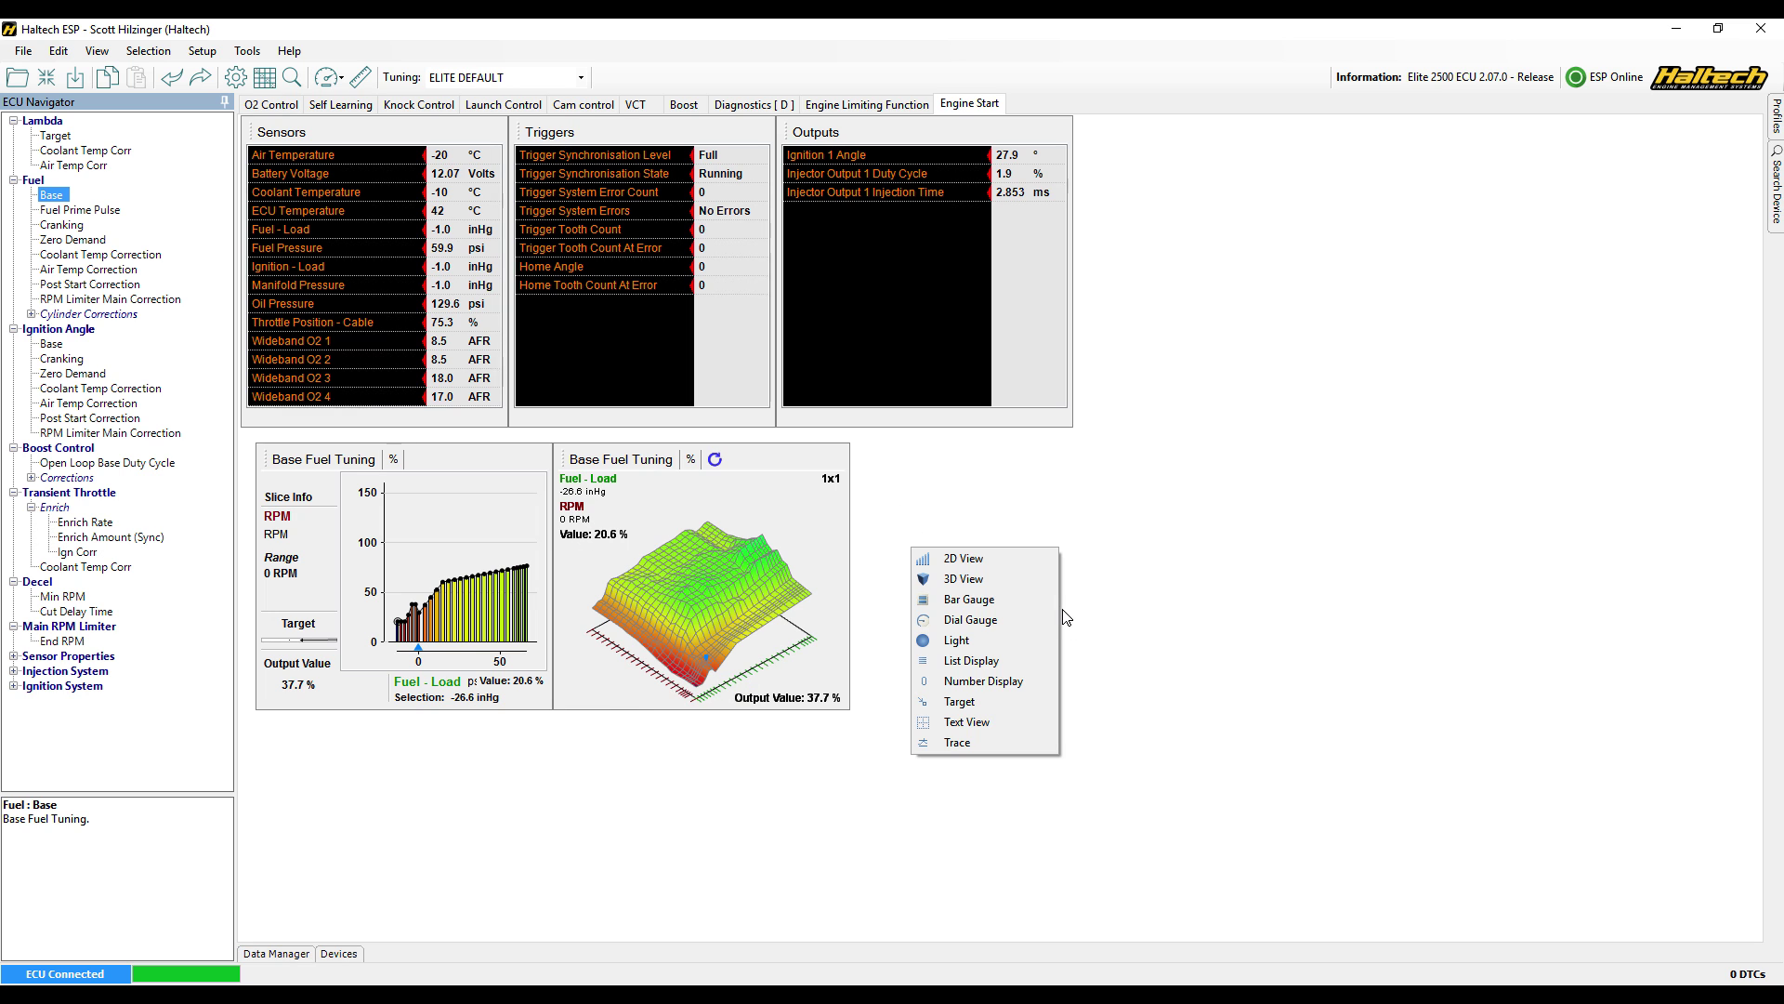
{"action": "left_click", "coordinate": [1005, 600]}
{"action": "right_click", "coordinate": [942, 616]}
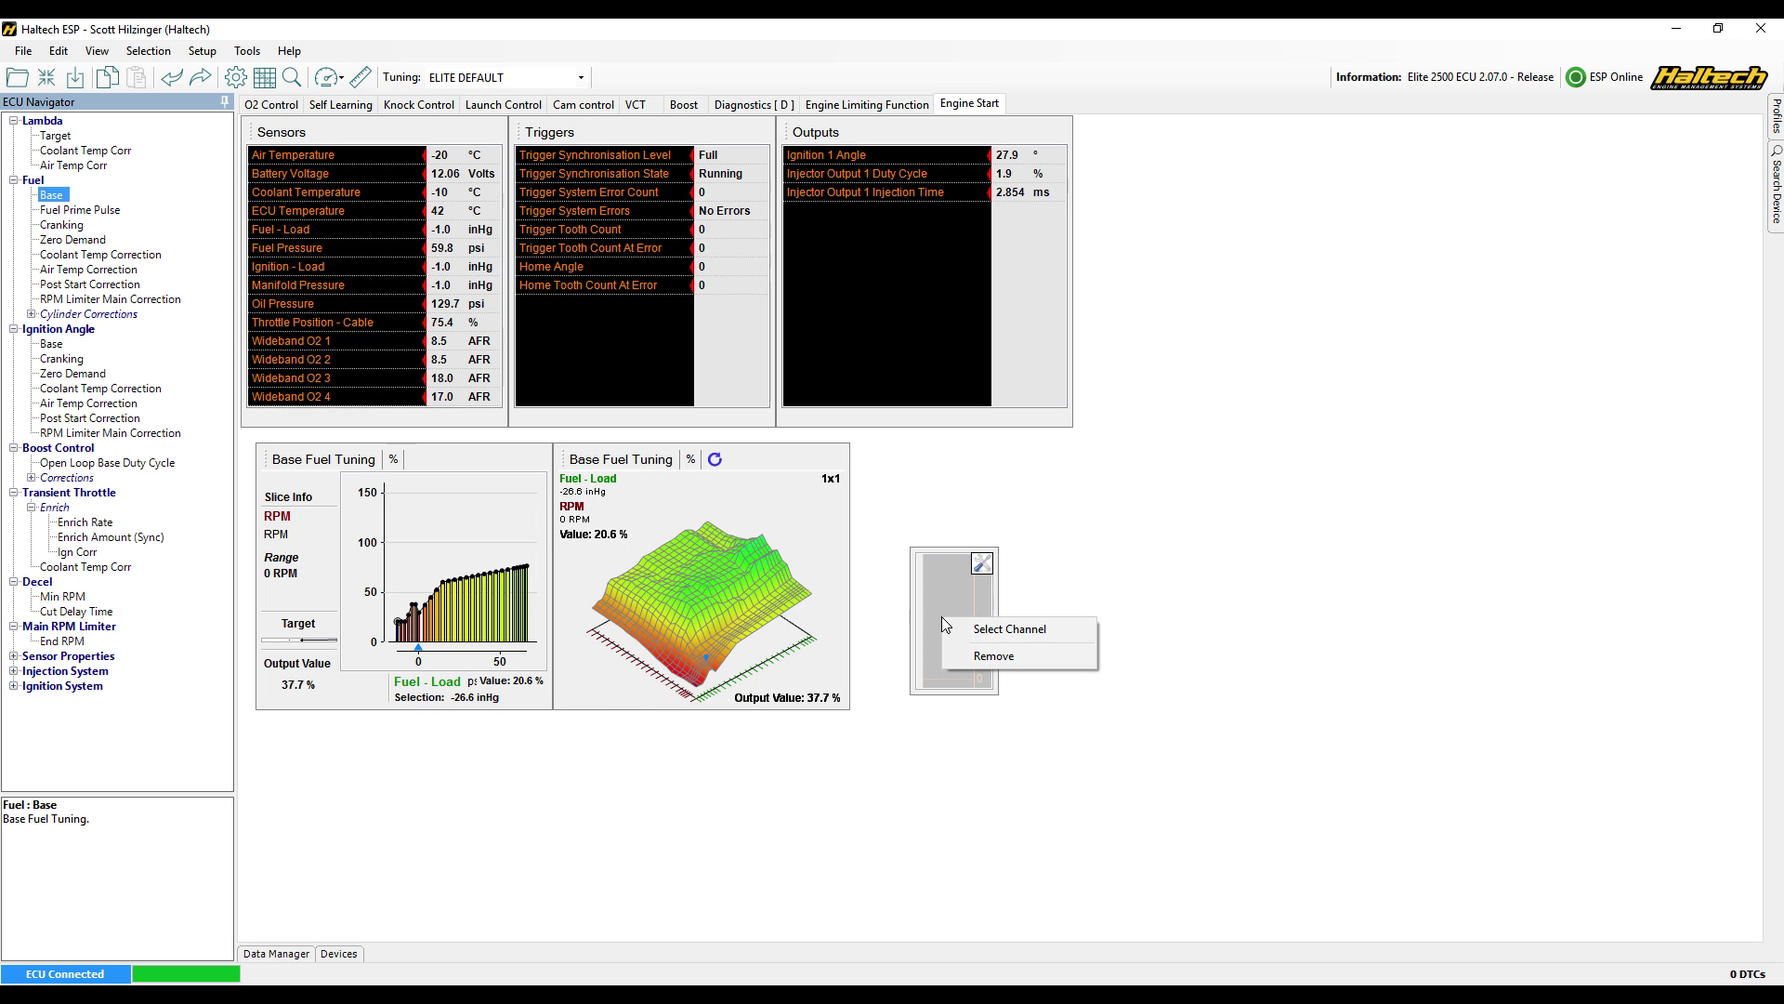
{"action": "left_click", "coordinate": [1020, 626]}
{"action": "type", "text": "throttle"}
{"action": "left_click", "coordinate": [1058, 685]}
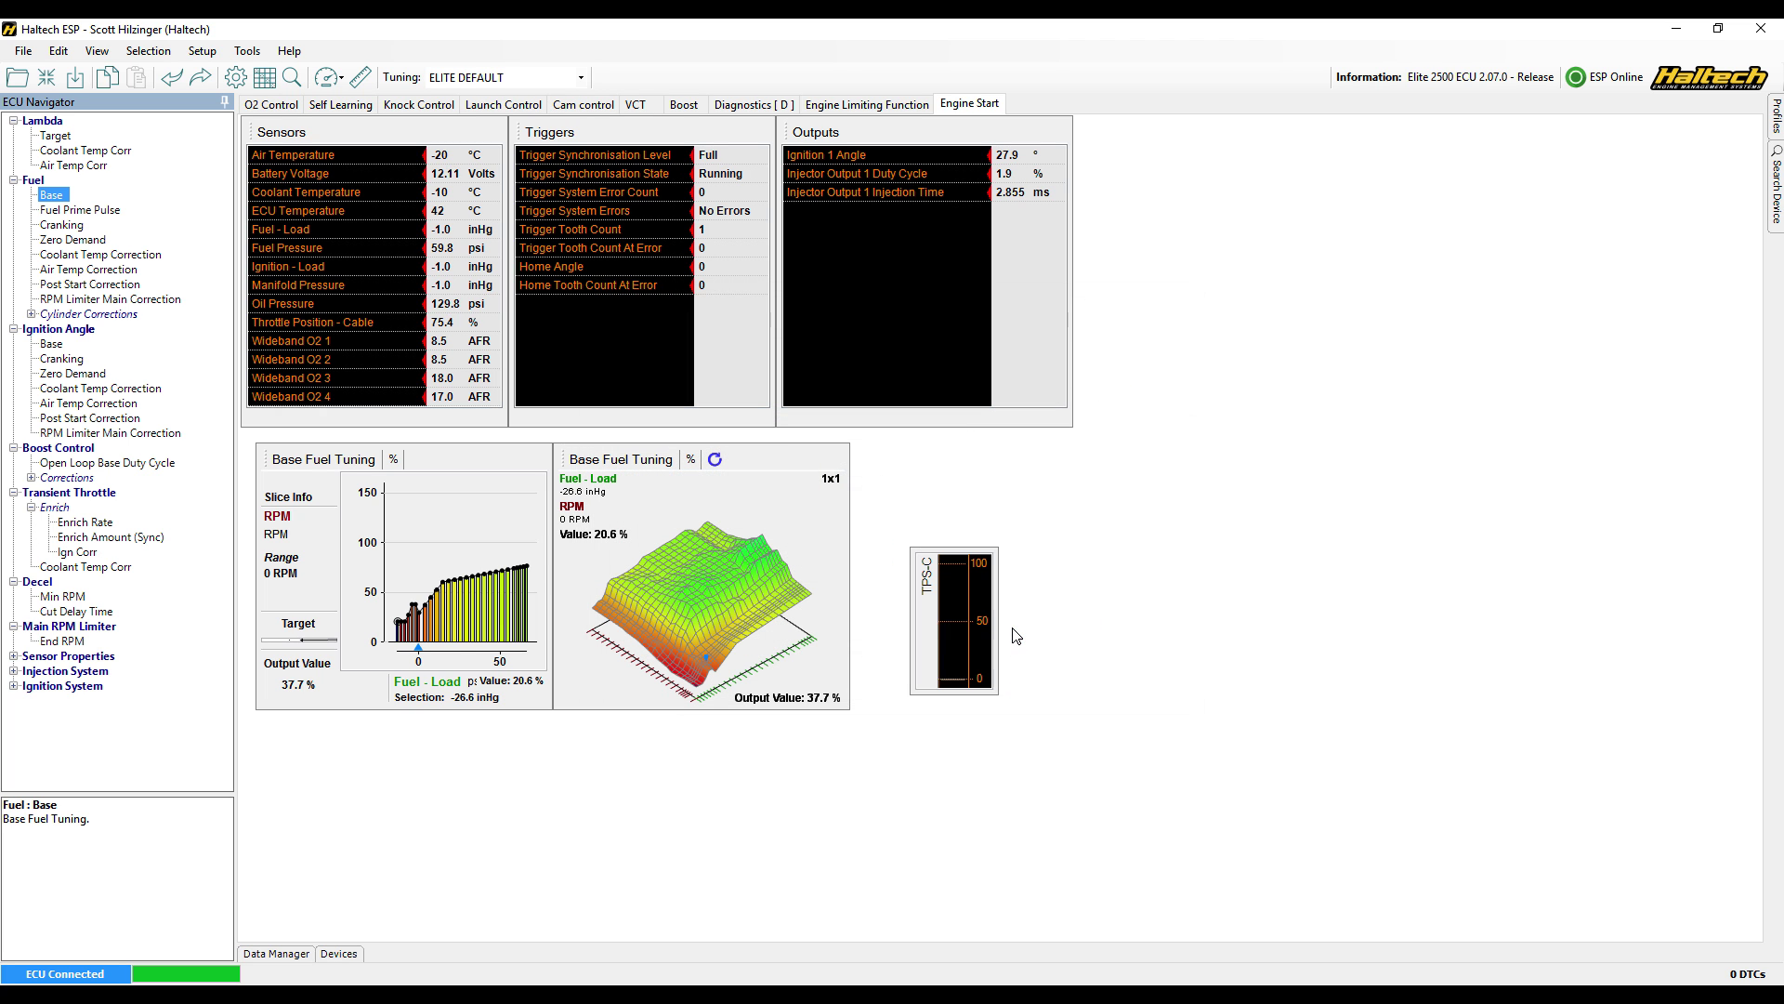